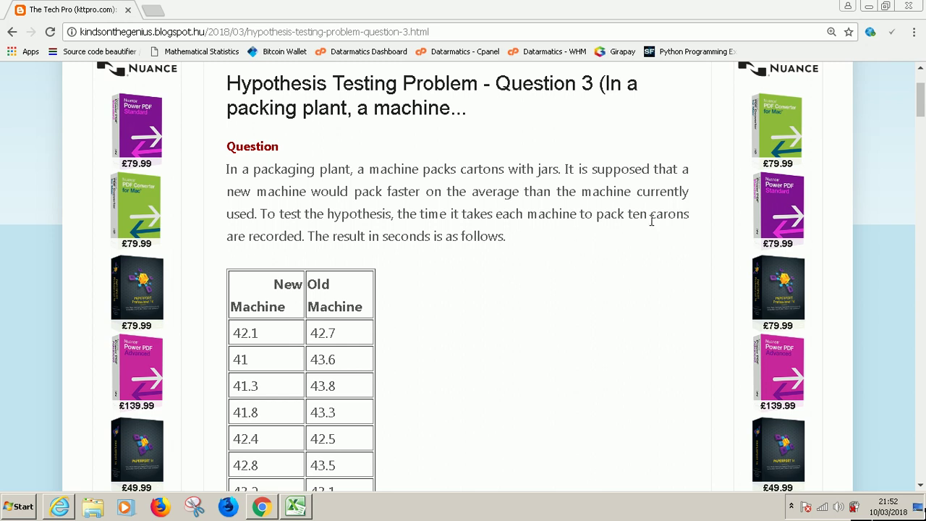
Scroll the blog post to the Step 2 t-Test table showing sums 421.4/432.3 and means 42.14/43.23
scroll(567, 254, "down", 3)
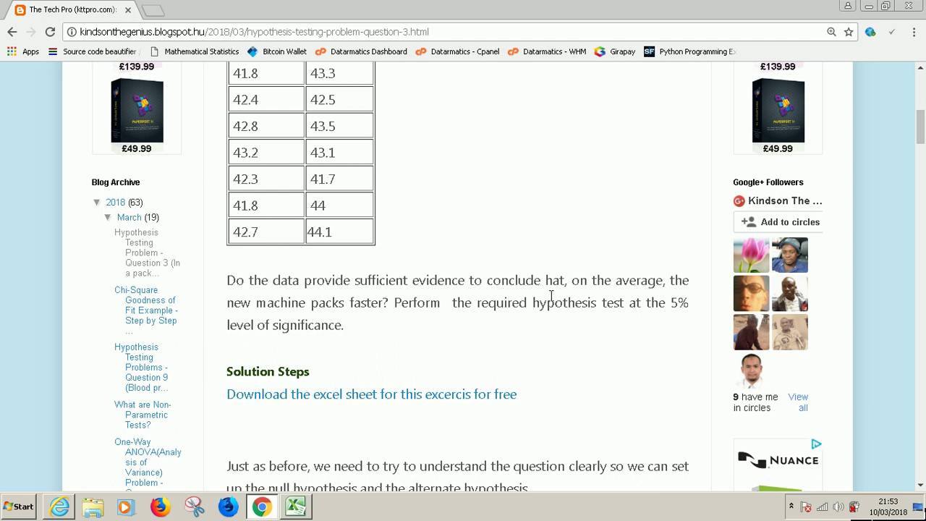
scroll(549, 295, "up", 4)
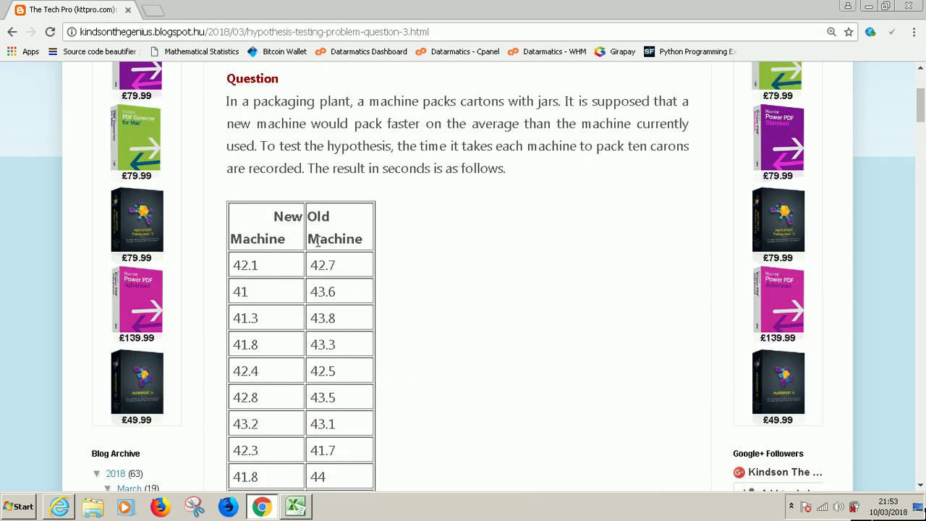
scroll(447, 290, "down", 2)
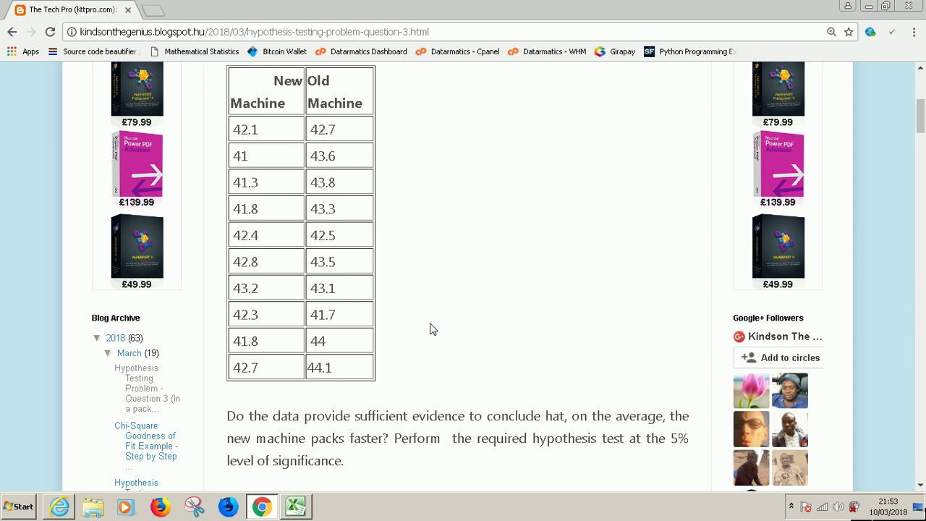
scroll(432, 329, "down", 4)
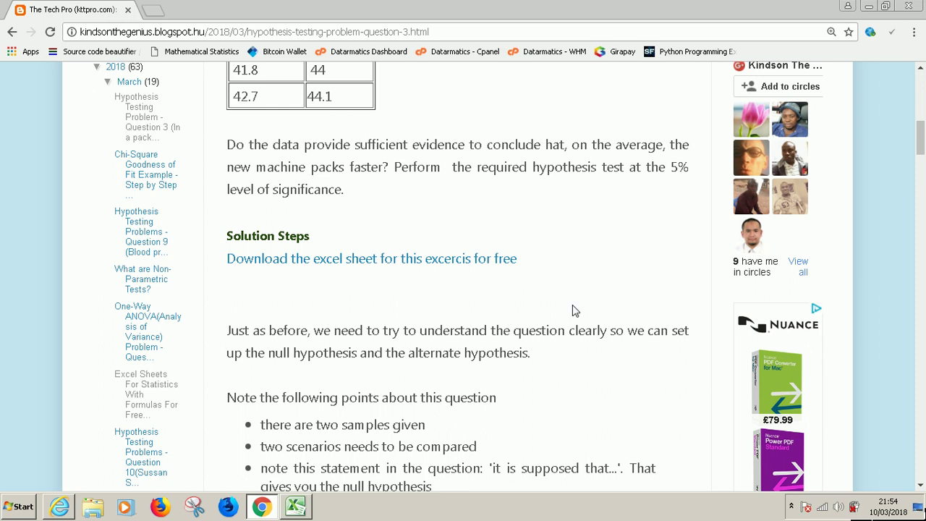
scroll(575, 310, "down", 1)
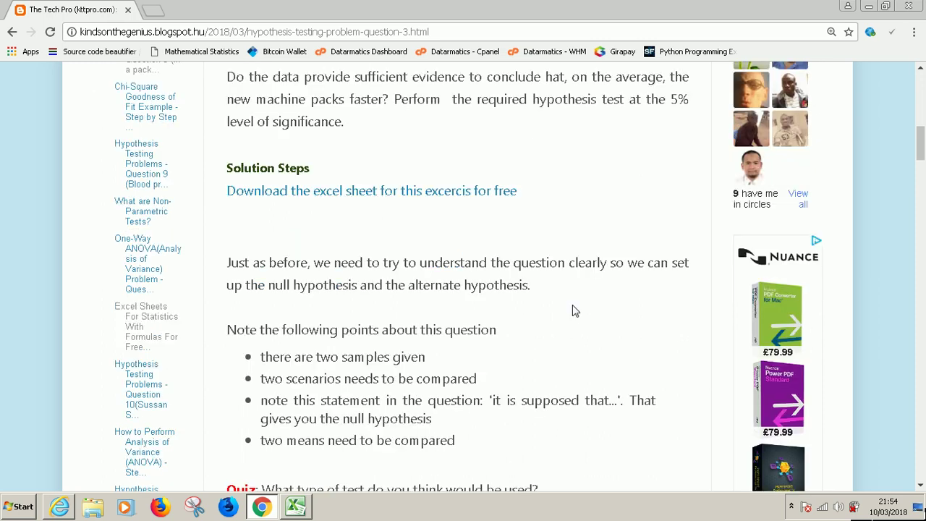
scroll(575, 311, "down", 5)
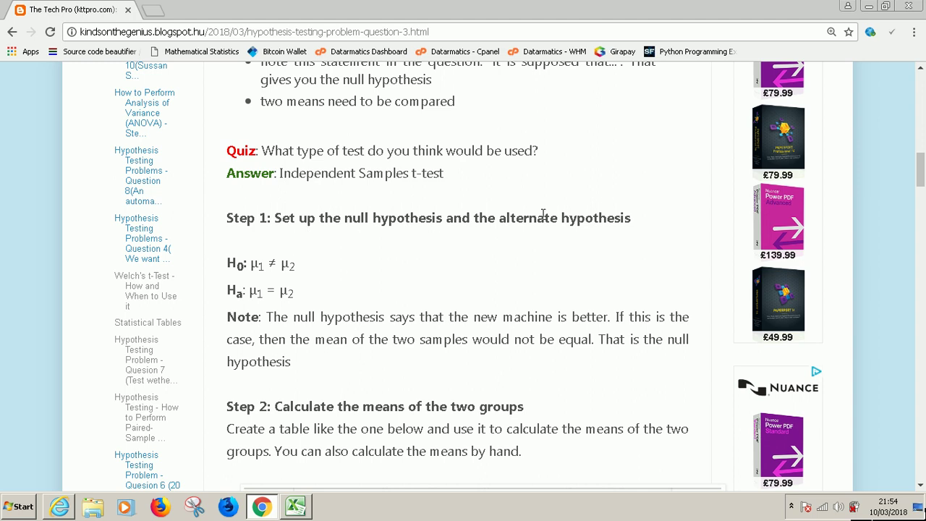
scroll(543, 215, "up", 10)
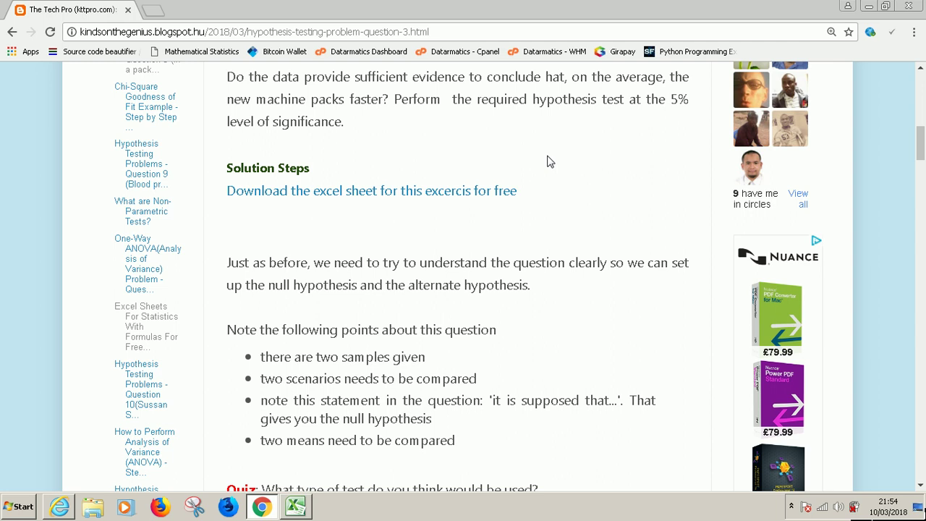
scroll(547, 160, "down", 4)
scroll(548, 161, "down", 1)
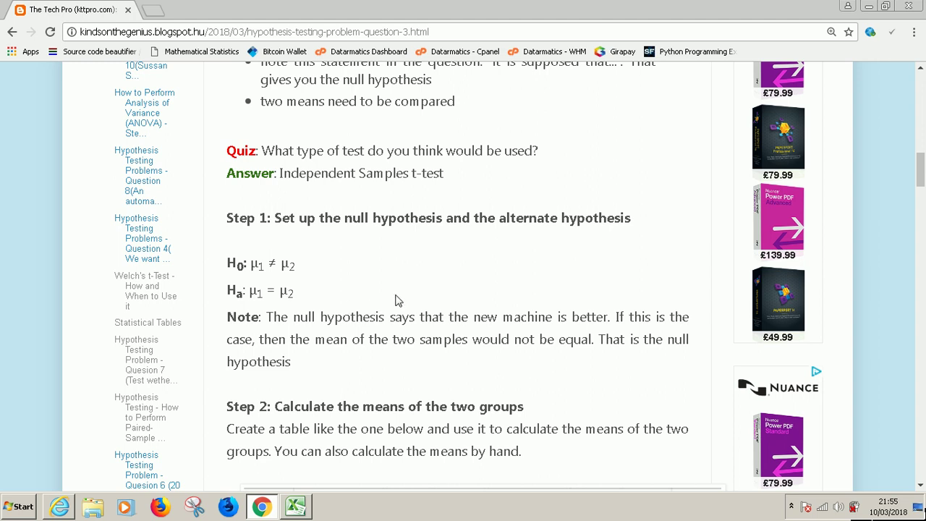
scroll(396, 301, "down", 1)
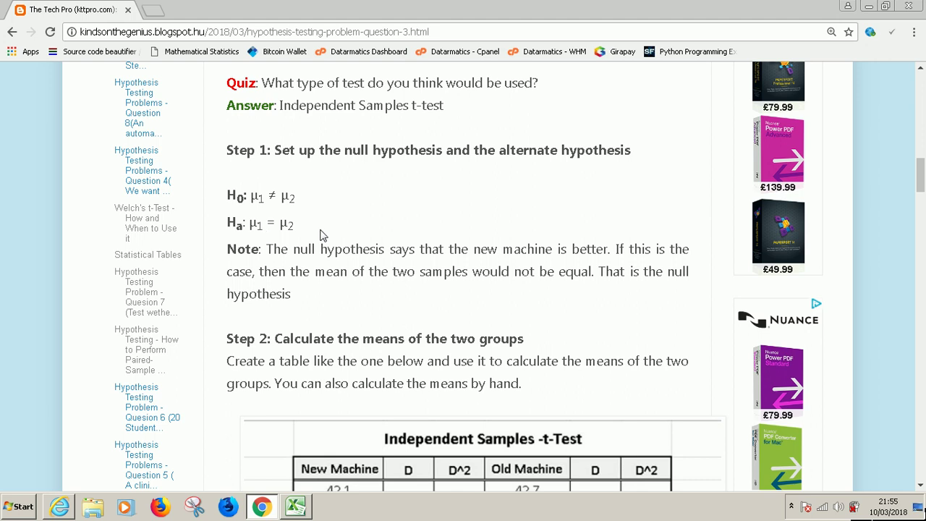
scroll(362, 243, "up", 6)
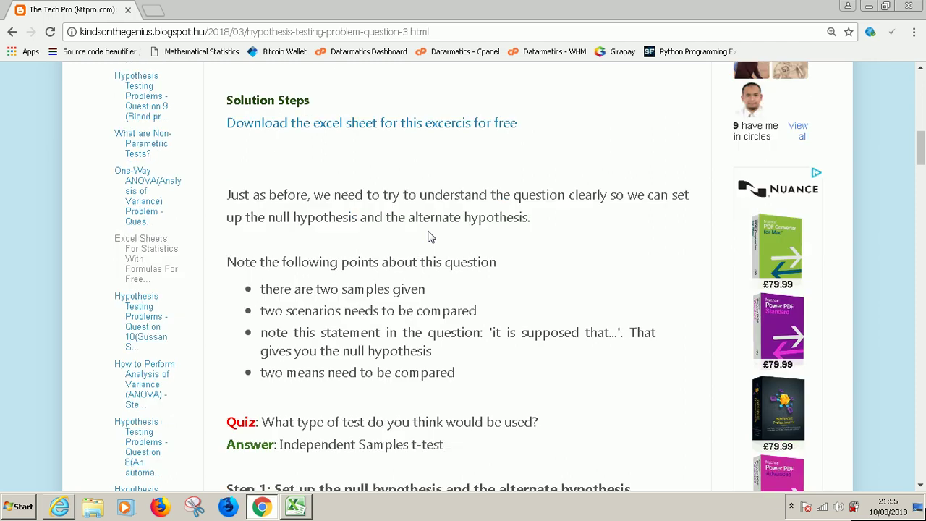
scroll(427, 236, "down", 4)
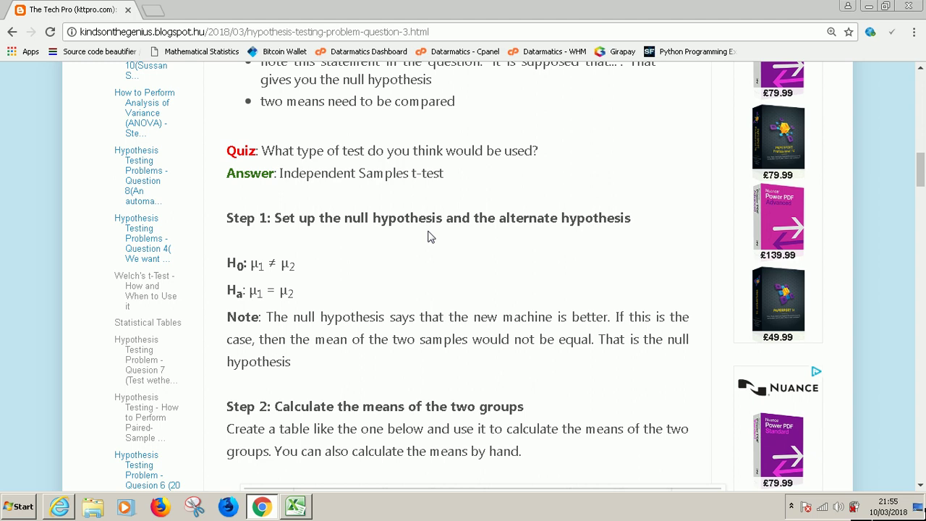
scroll(429, 245, "down", 4)
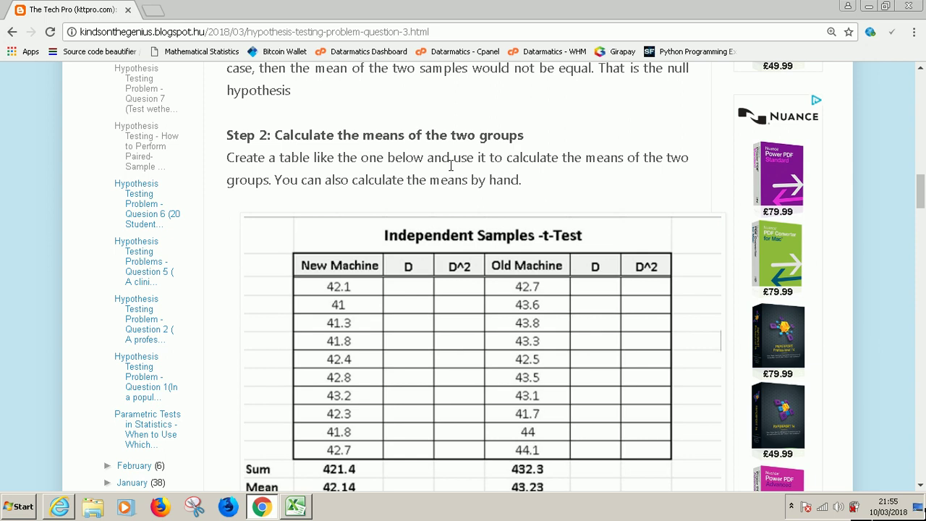
scroll(509, 195, "down", 1)
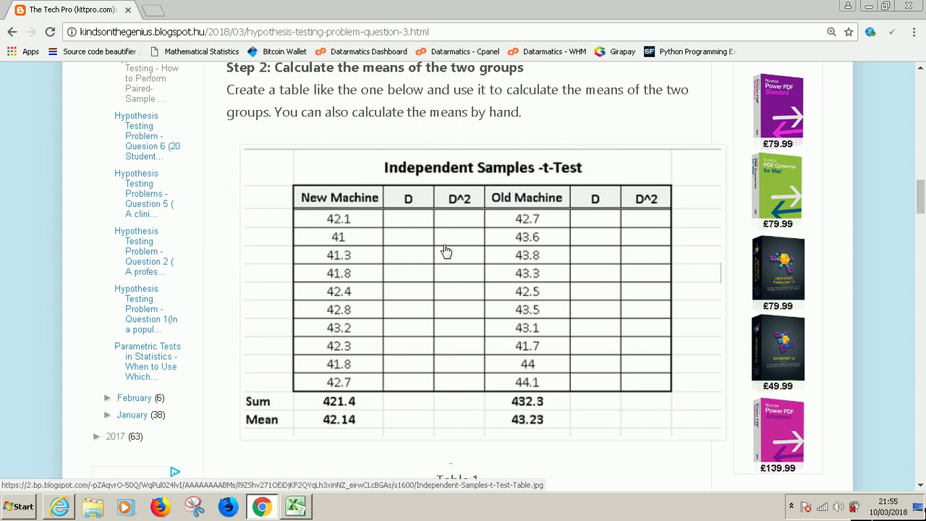
Reduce the New Machine/Old Machine header row height to 21.00, then compare with the blog table
left_click(295, 509)
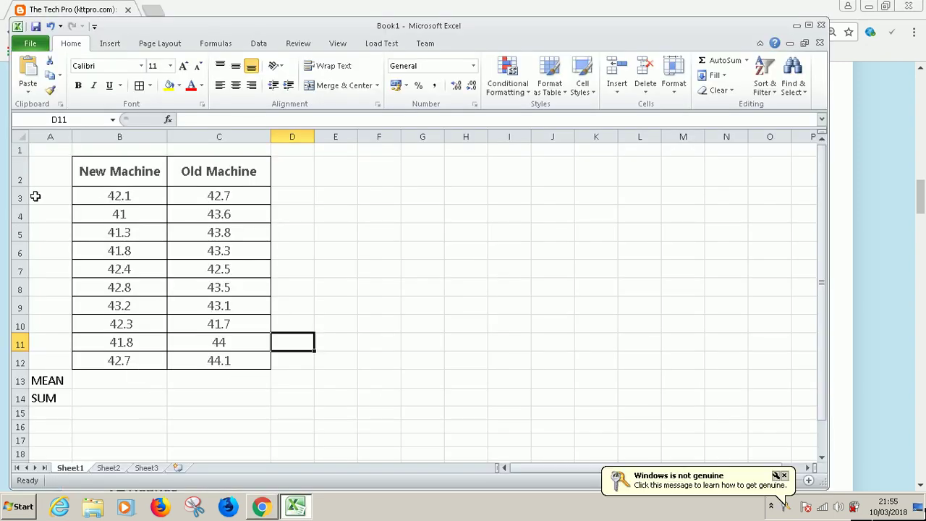
left_click_drag(26, 187, 24, 179)
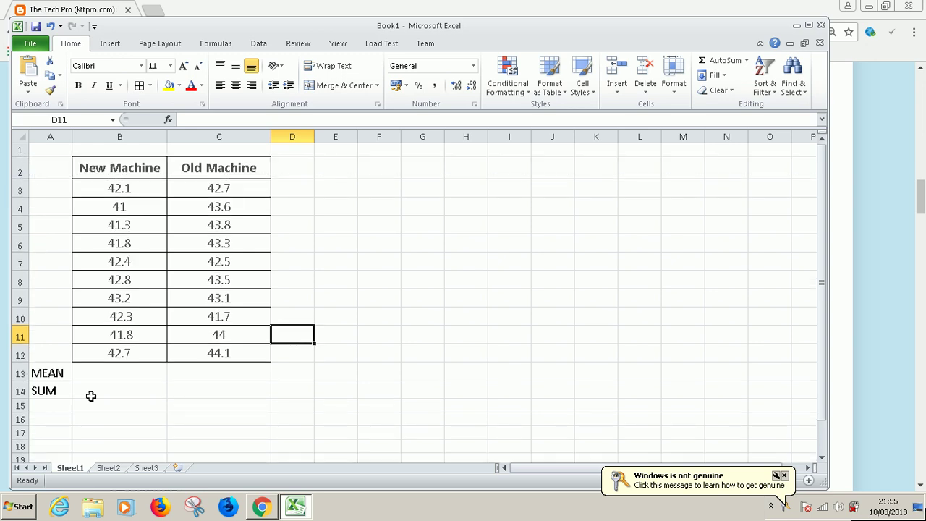
left_click(102, 187)
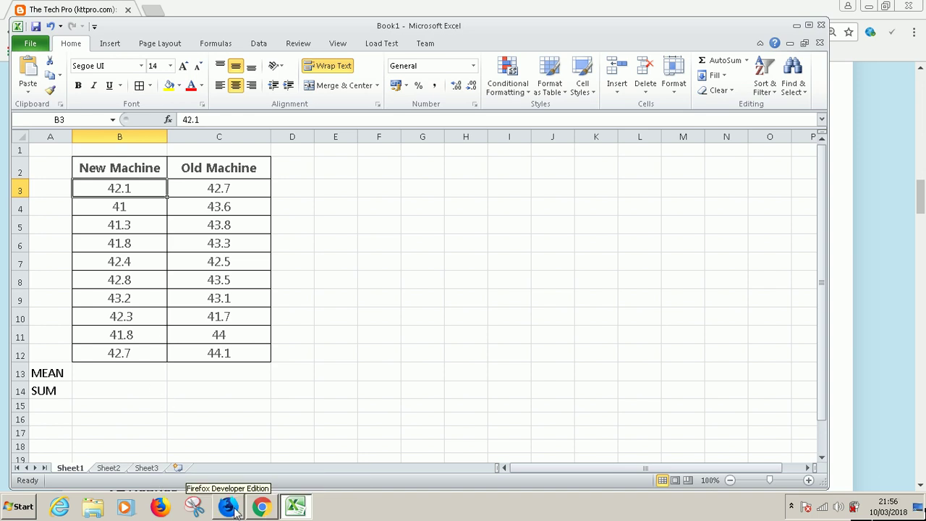
left_click(262, 507)
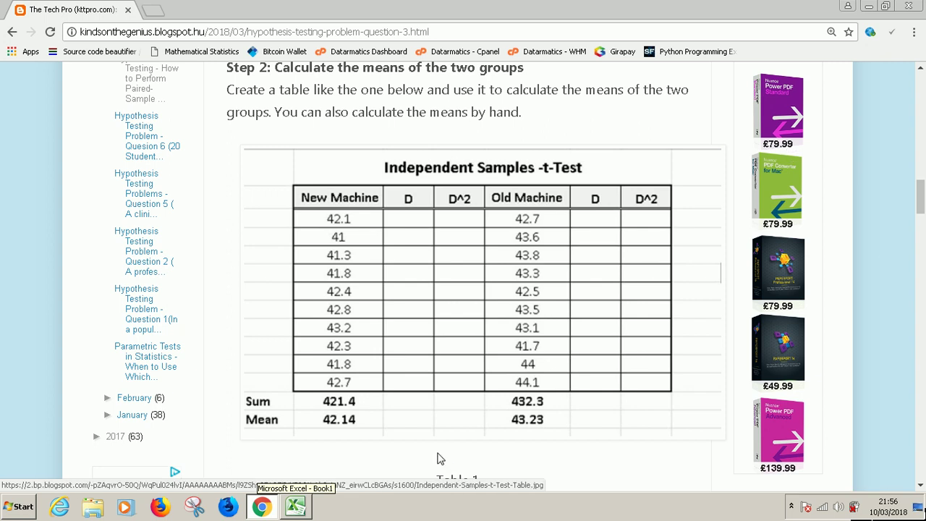
left_click(298, 509)
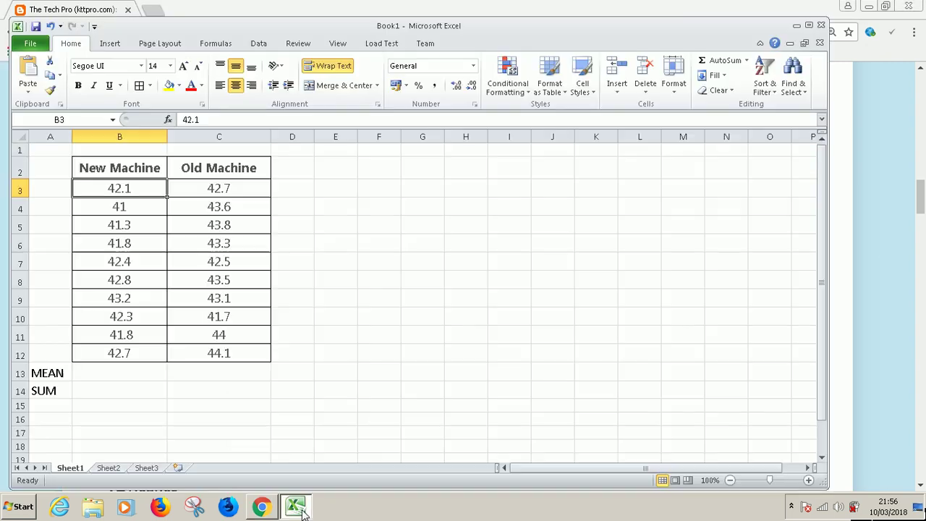
Insert two empty columns C and D before Old Machine and narrow them
left_click(191, 139)
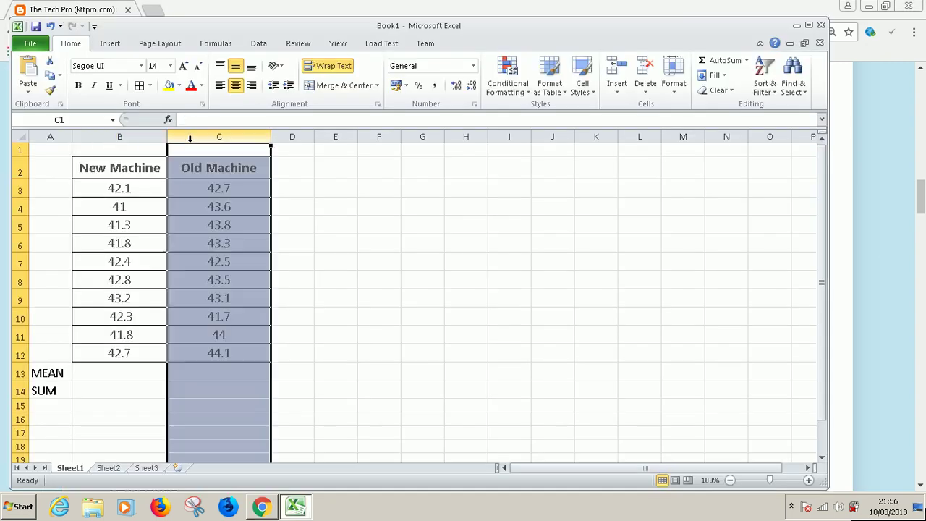
right_click(191, 141)
left_click(229, 239)
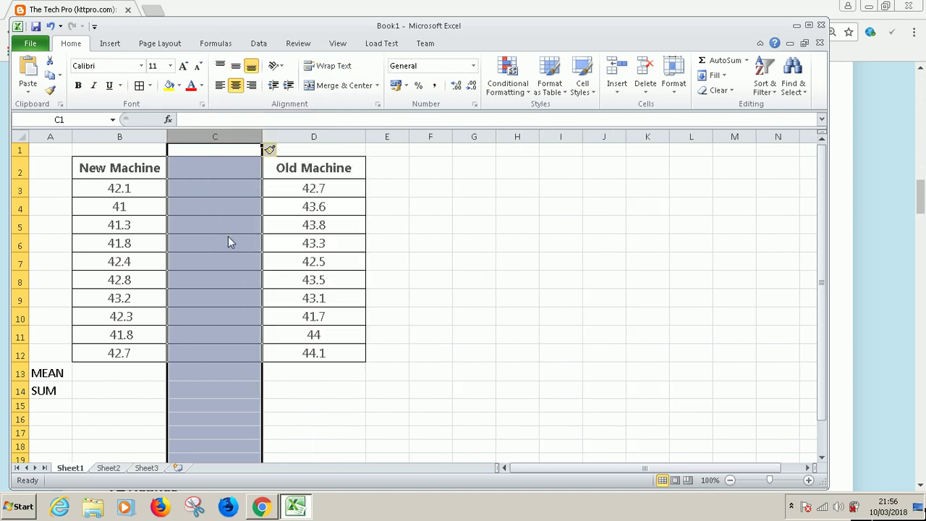
left_click(293, 137)
right_click(293, 139)
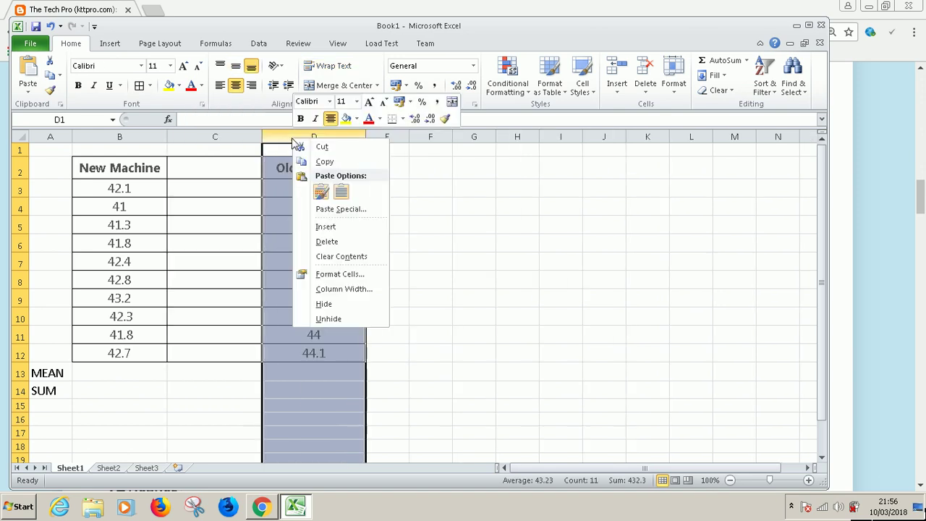
left_click(326, 226)
left_click_drag(262, 138, 238, 138)
left_click_drag(331, 138, 303, 138)
left_click_drag(238, 137, 222, 136)
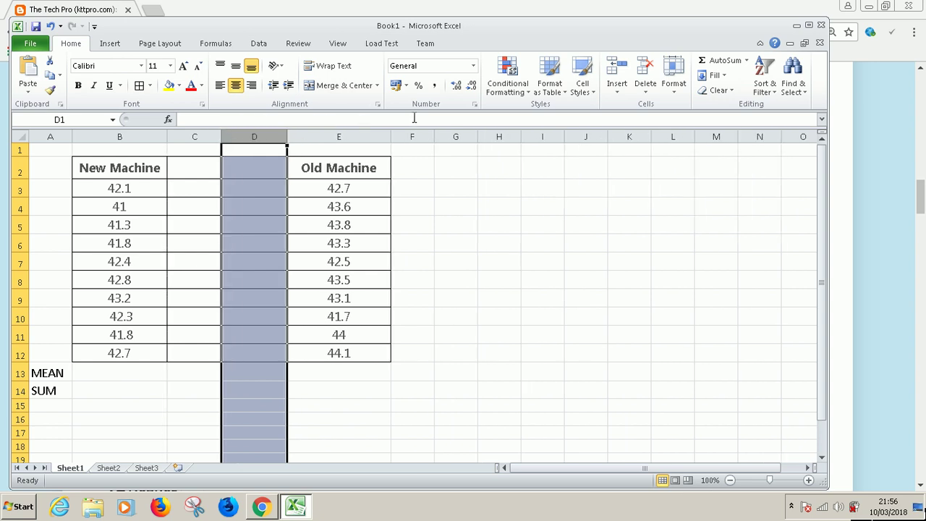
Insert two empty columns F and G after Old Machine, then narrow F, G, C and D
right_click(421, 136)
left_click(455, 227)
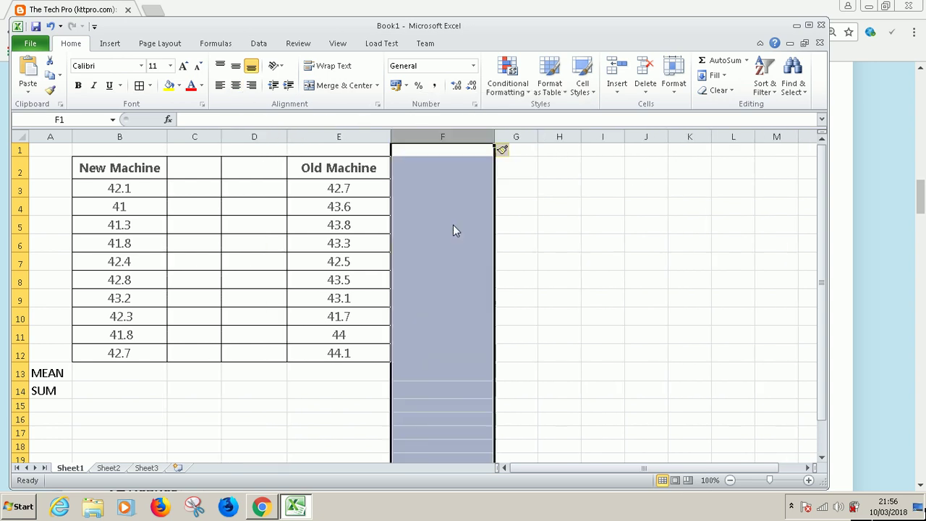
right_click(515, 140)
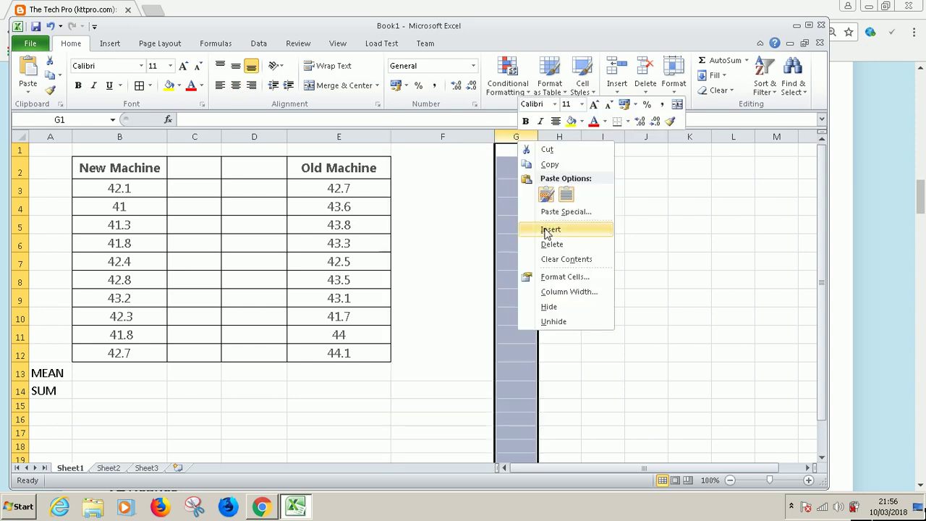
left_click(550, 229)
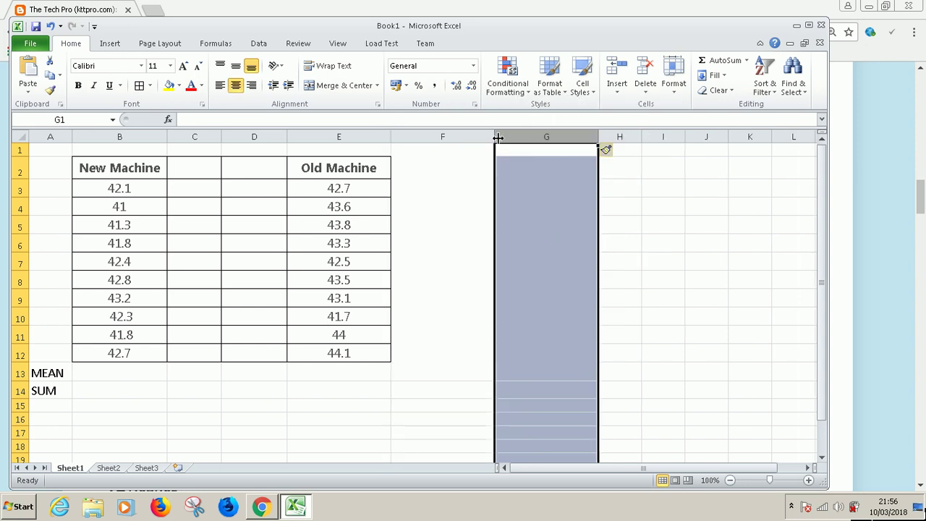
left_click_drag(495, 137, 447, 139)
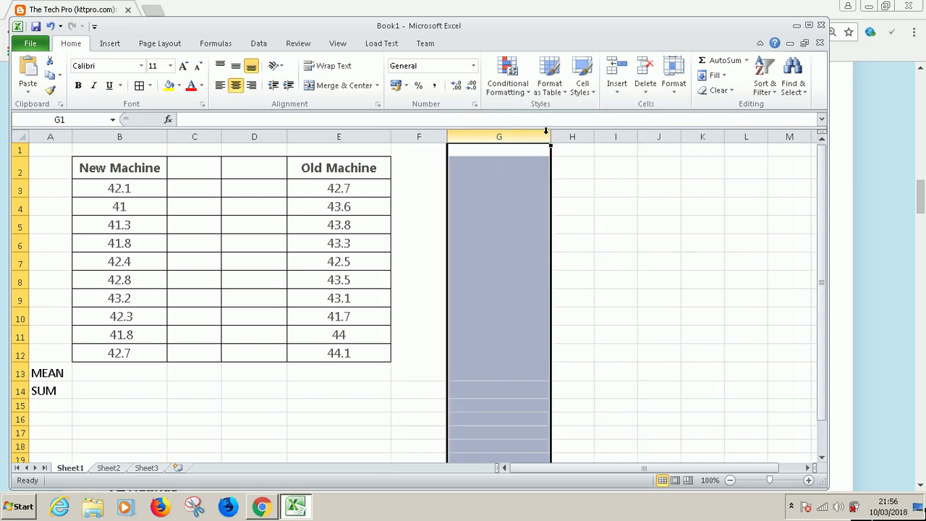
left_click_drag(546, 131, 518, 136)
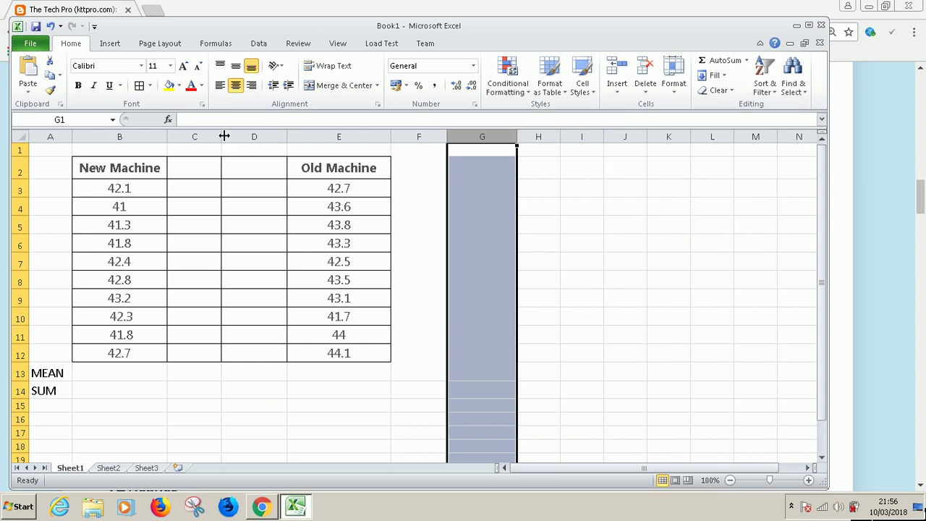
left_click_drag(224, 133, 218, 134)
left_click_drag(283, 134, 271, 140)
Enter the headings D and D^2 in C2:D2 and in F2:G2
left_click(203, 176)
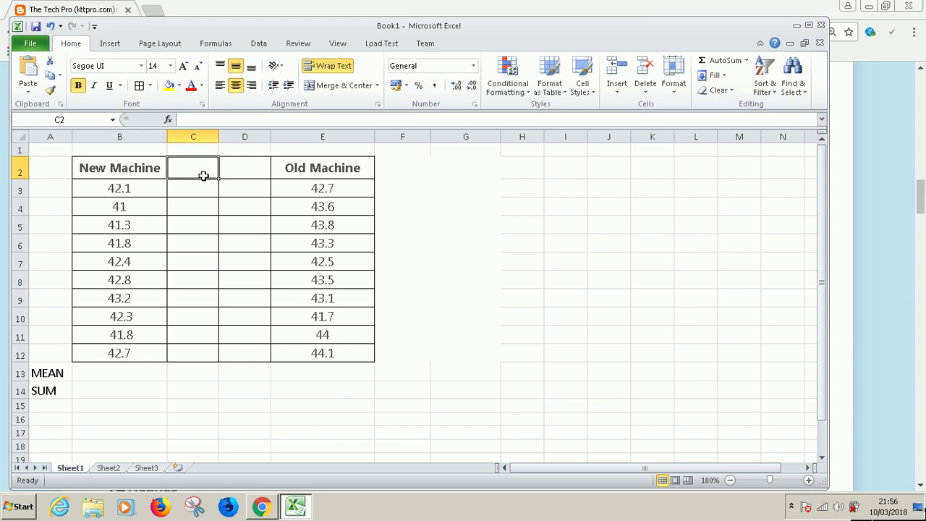
type("d")
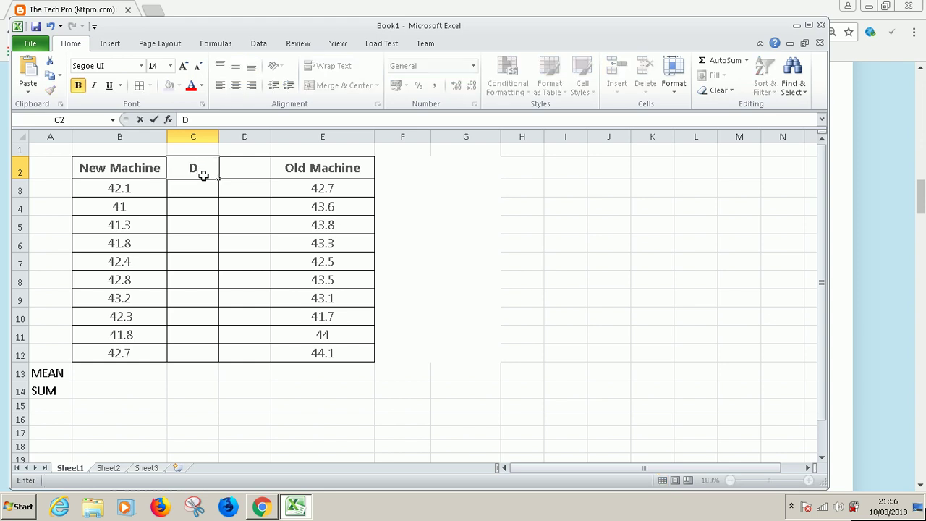
key("Tab")
type("D")
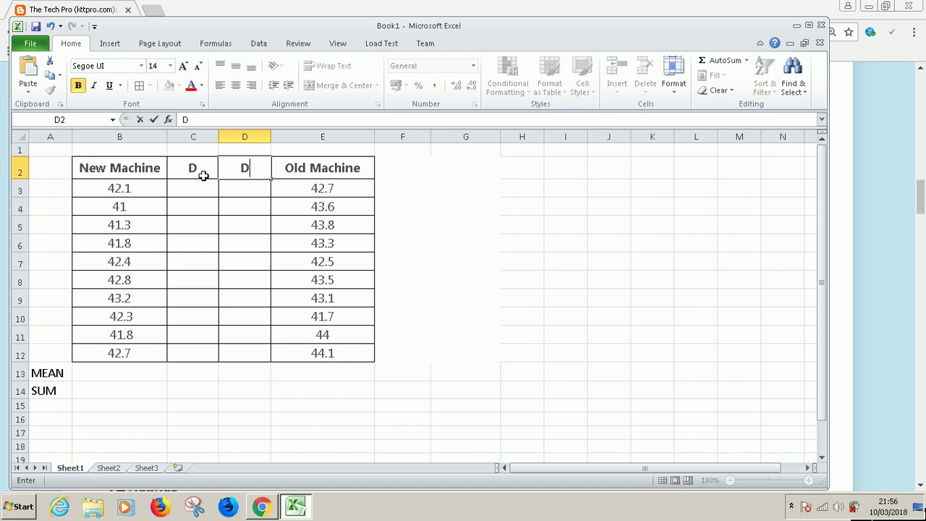
type("^2")
key("Tab")
key("Tab")
type("d")
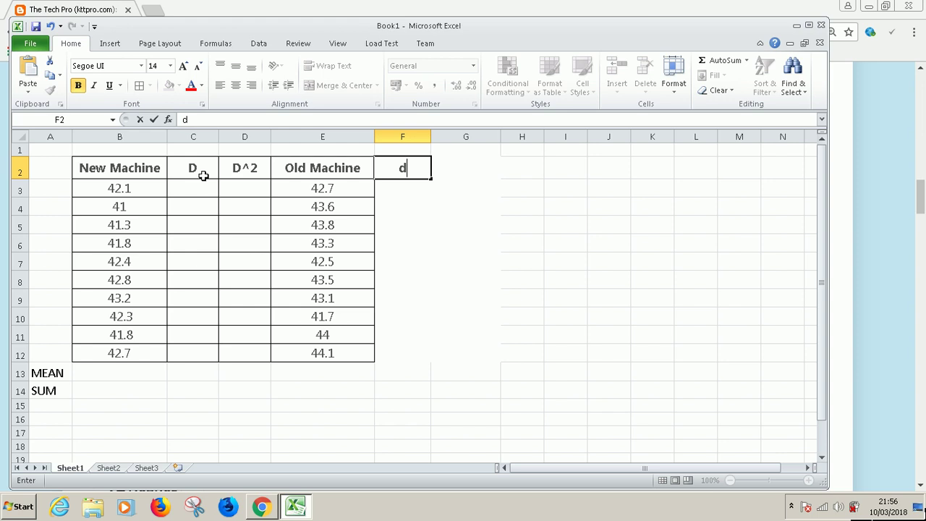
key("Tab")
type("d")
key("BackSpace")
type("D^2")
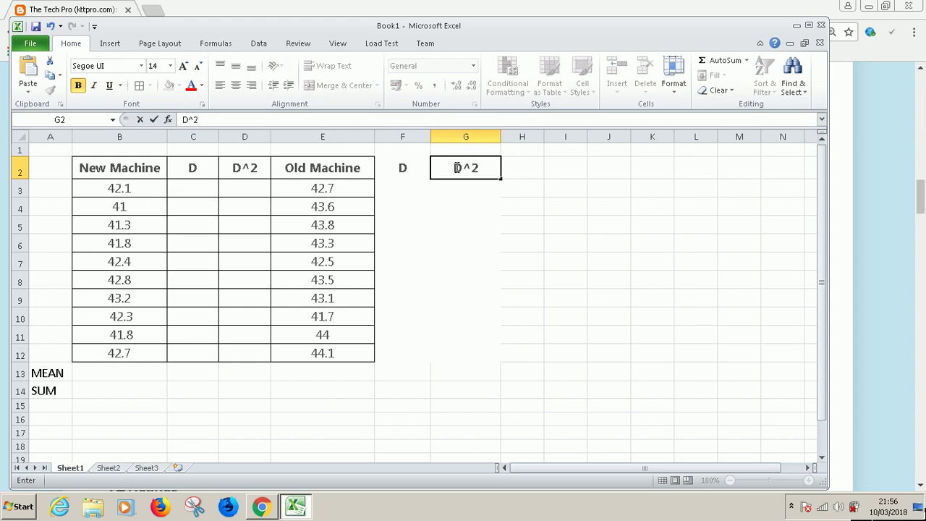
left_click_drag(471, 168, 465, 168)
left_click(471, 168)
left_click(125, 173)
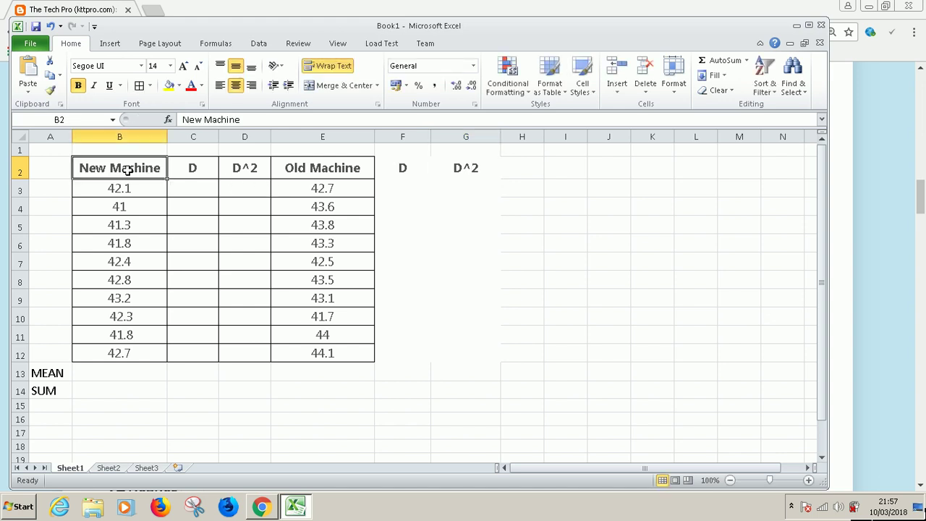
Give B2:G12 all borders and a thick outline, with a double bottom border under the header row
left_click_drag(137, 168, 441, 347)
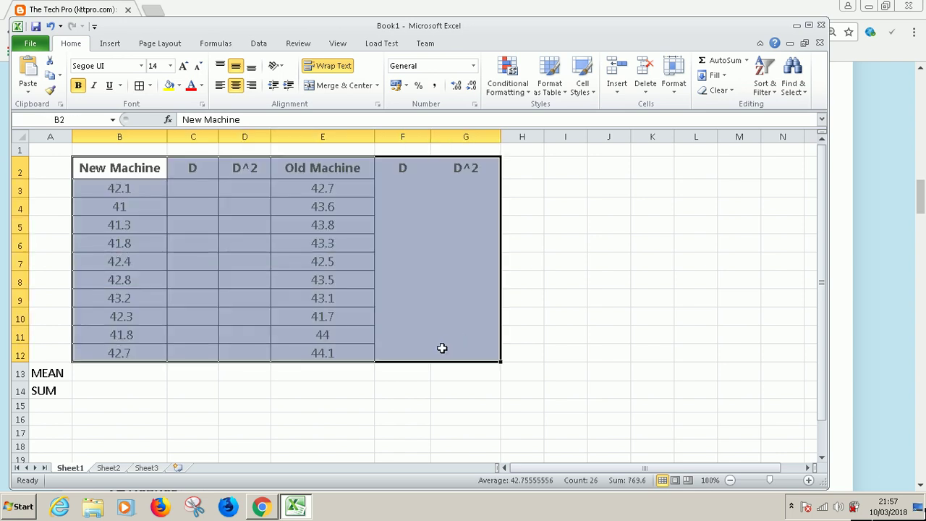
left_click(137, 89)
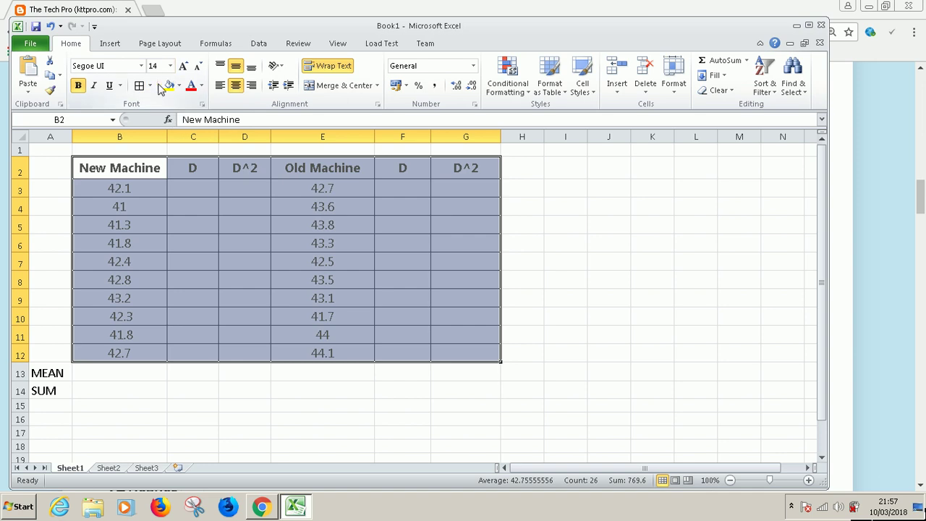
left_click(152, 88)
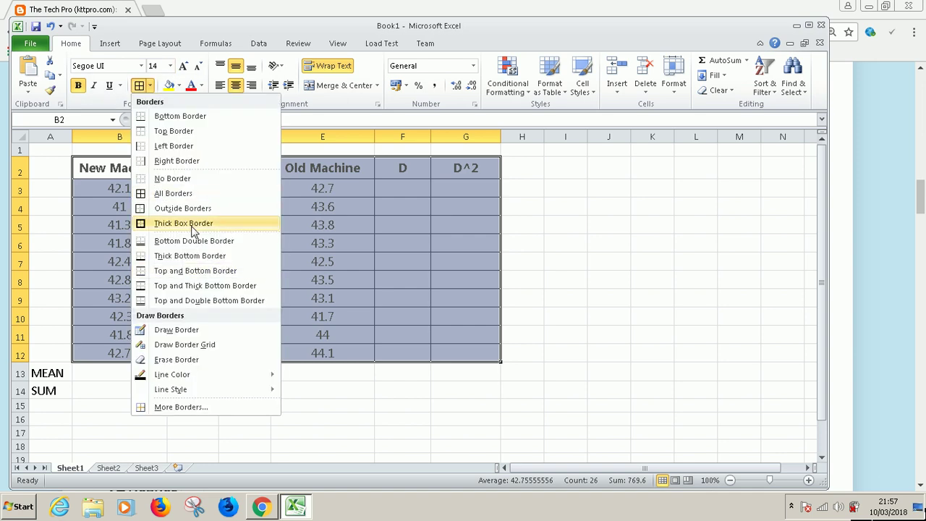
left_click(191, 225)
left_click_drag(163, 170, 442, 174)
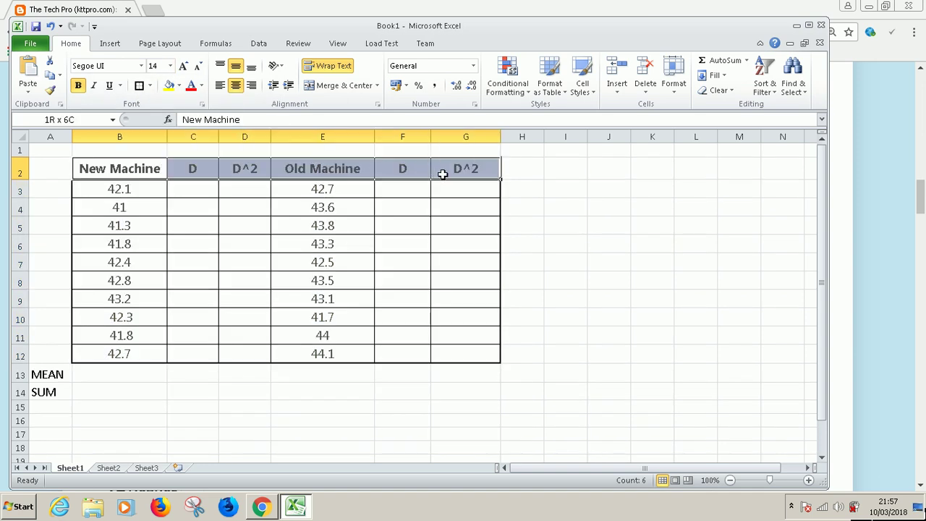
left_click(151, 88)
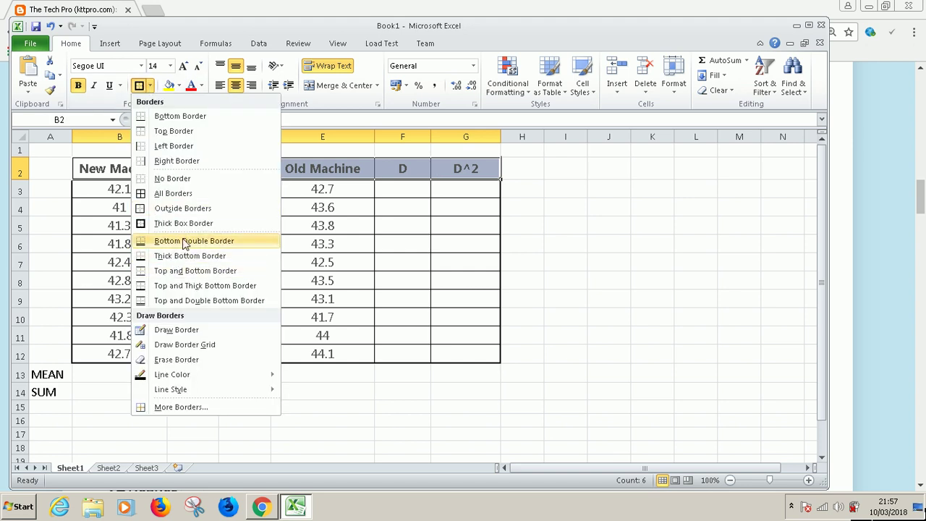
left_click(184, 242)
left_click(597, 258)
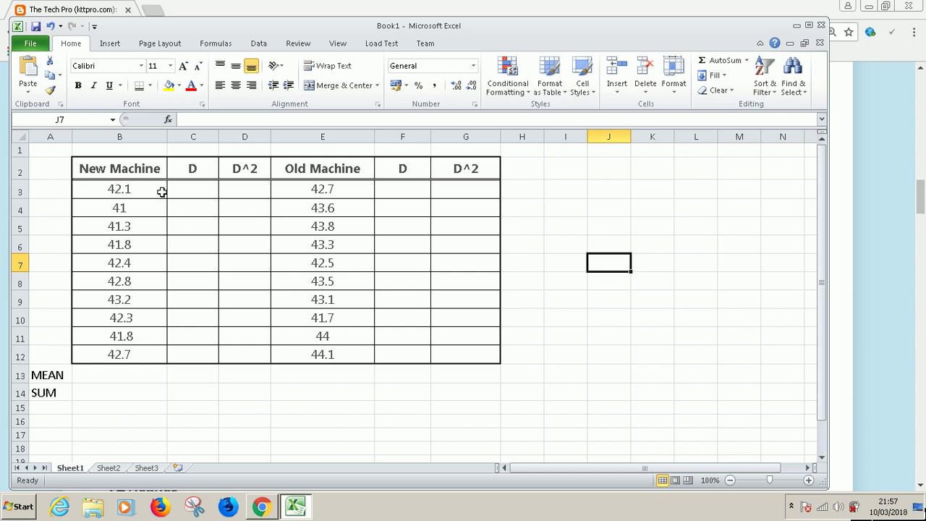
Shade the header row B2:G2 with a theme fill colour and narrow column G
left_click_drag(150, 170, 445, 171)
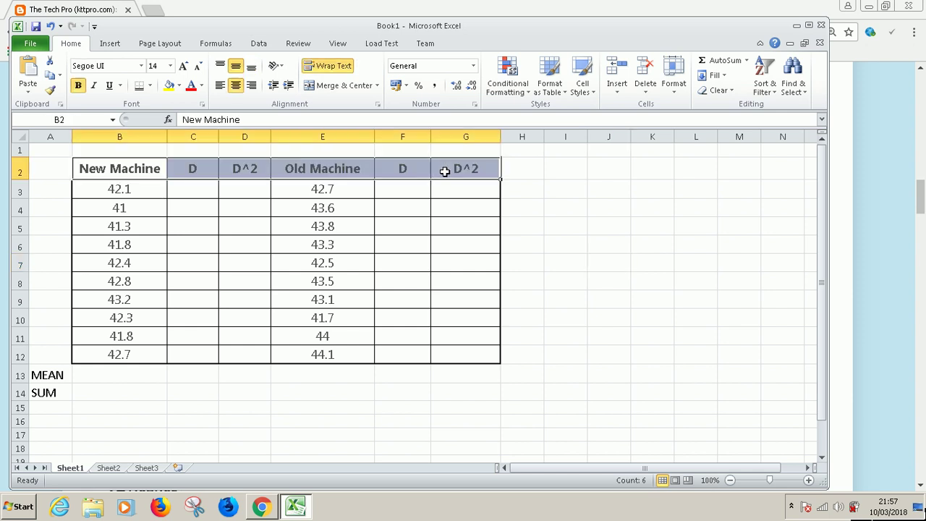
left_click(178, 85)
left_click(168, 129)
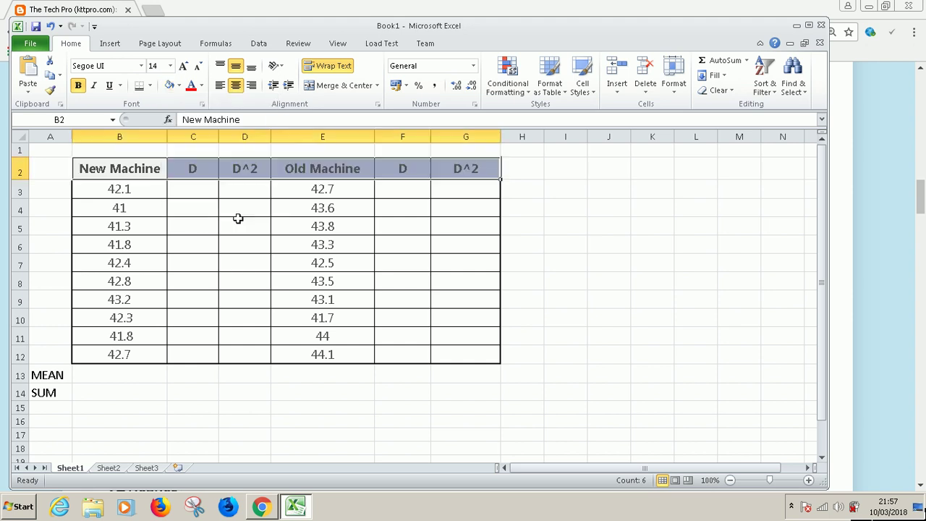
left_click(523, 333)
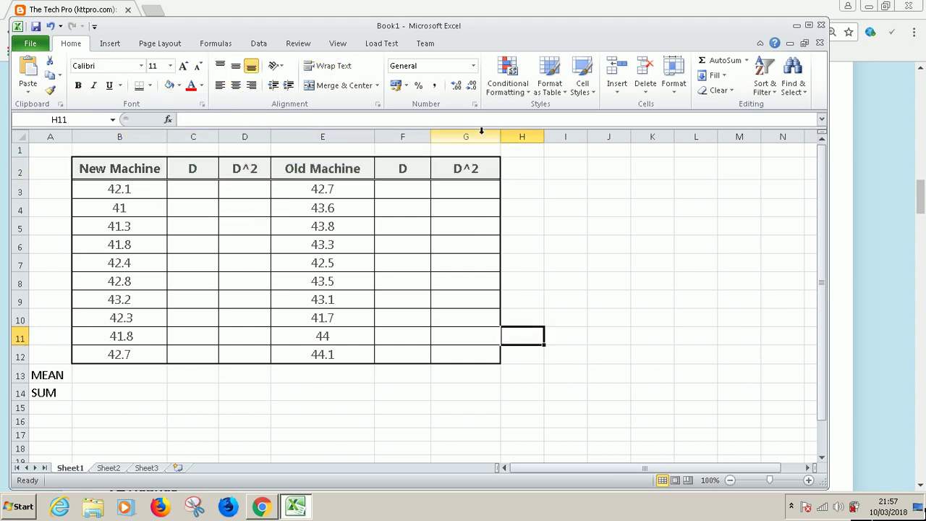
left_click_drag(500, 137, 492, 136)
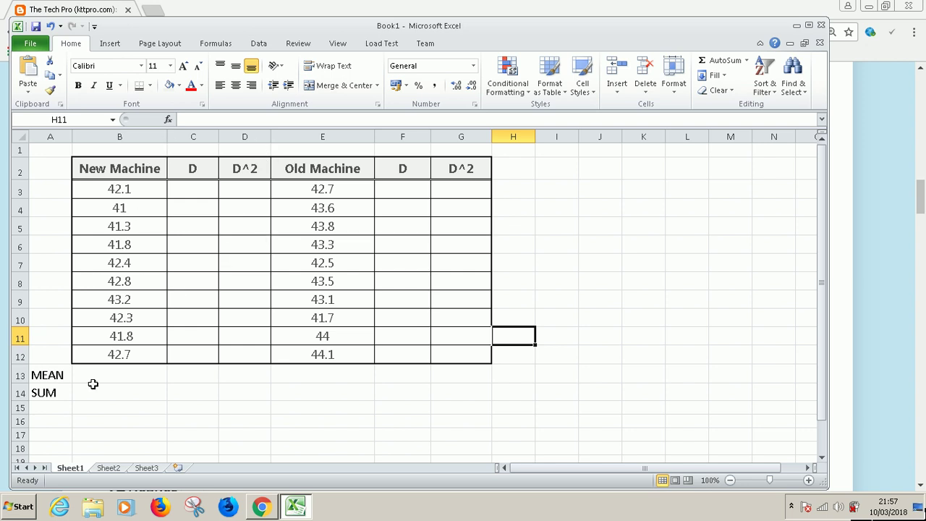
Relabel the summary rows so A13 reads SUM and A14 reads MEAN
left_click(121, 372)
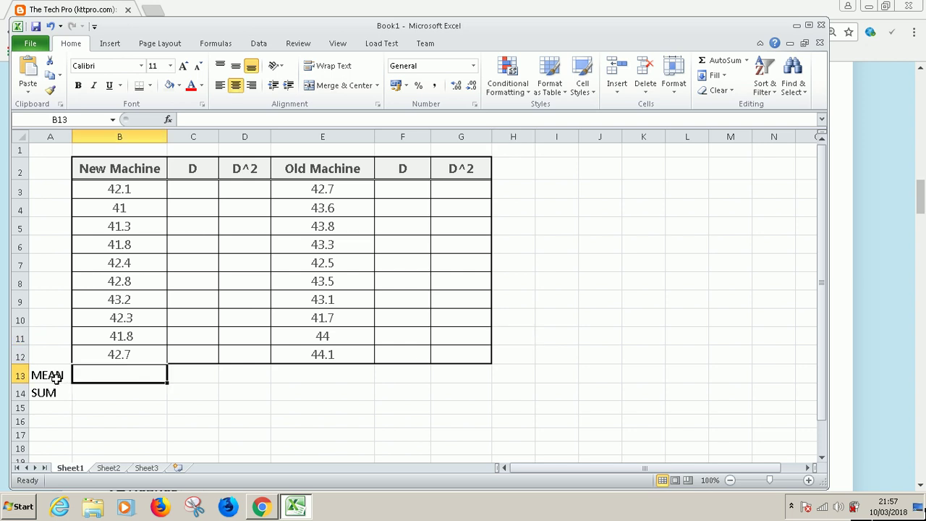
left_click(56, 378)
type("m")
key("BackSpace")
type("MEAN")
key("Return")
type("SUM")
key("ctrl+Return")
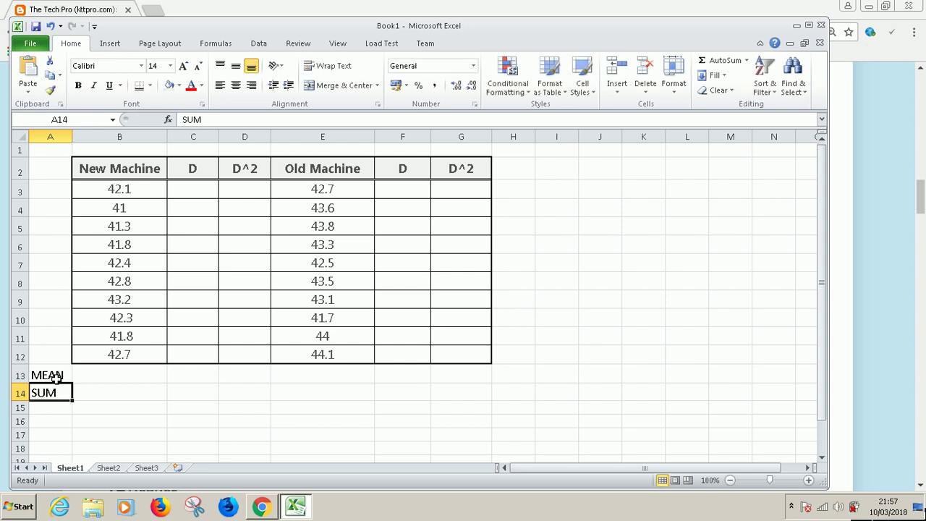
left_click(56, 378)
type("SUM")
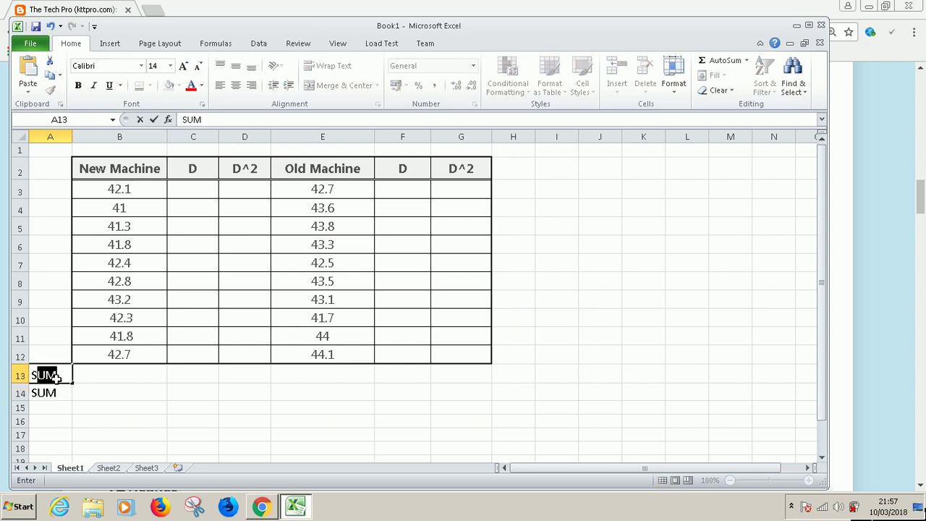
key("Return")
type("MEAN")
Enter =SUM(B3:B12) in B13, giving 337.3
left_click(120, 374)
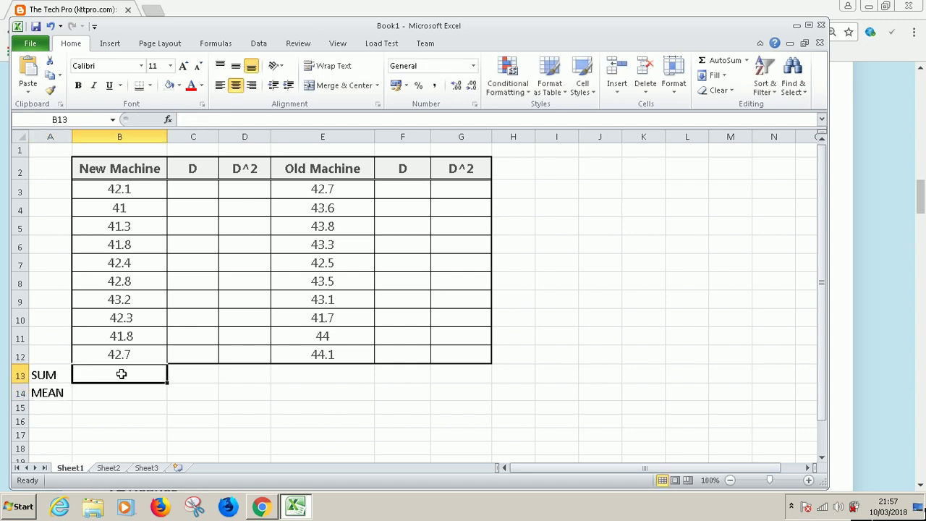
left_click(723, 61)
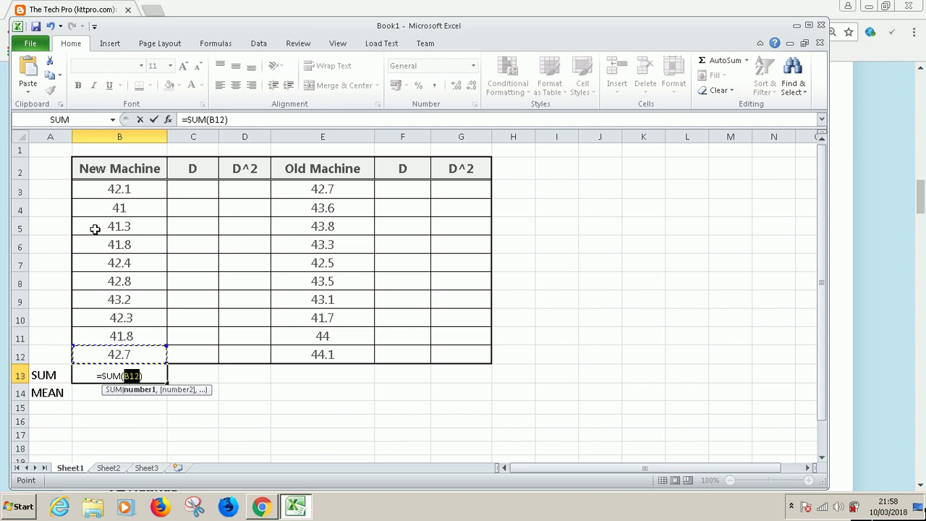
left_click(127, 379)
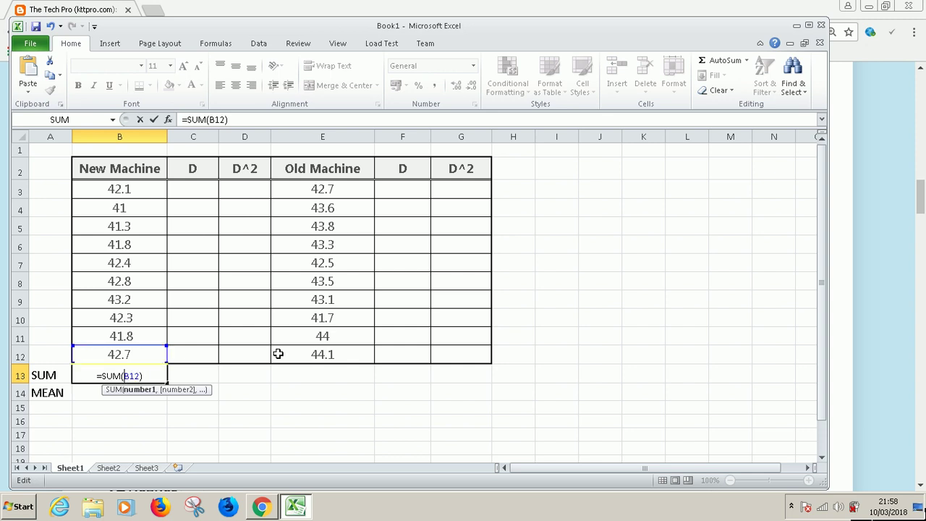
key("Delete")
key("Delete")
key("Delete")
left_click_drag(126, 192, 128, 354)
key("Return")
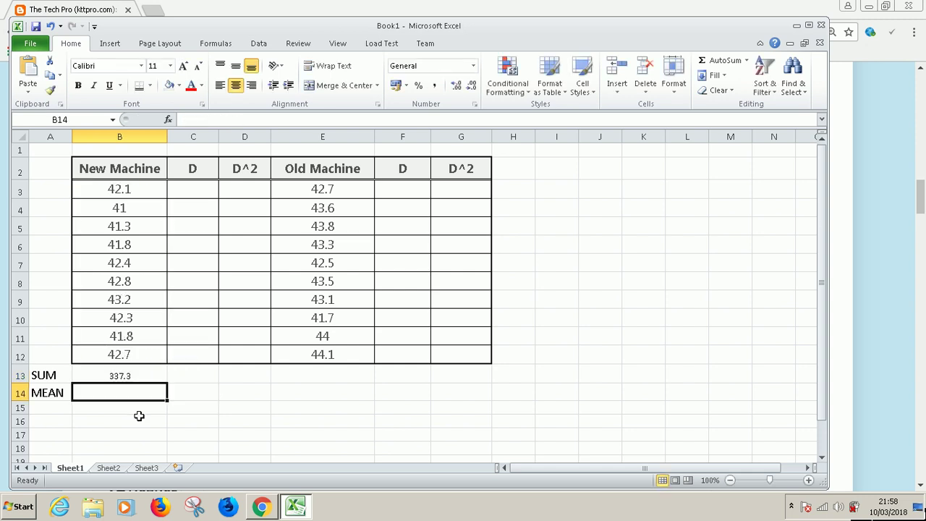
double_click(133, 377)
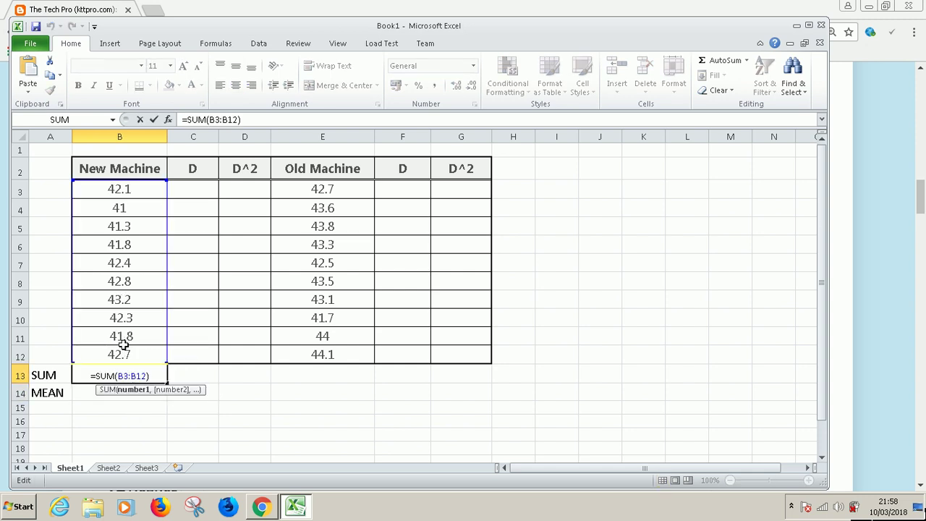
key("Escape")
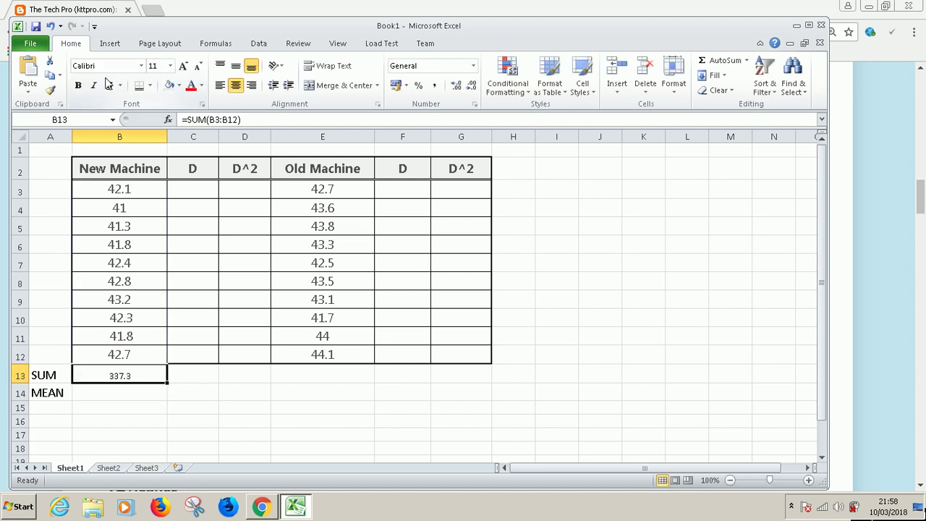
Make the B13 sum bold and enlarge its font to 14 point
left_click(78, 85)
left_click(184, 65)
left_click(184, 65)
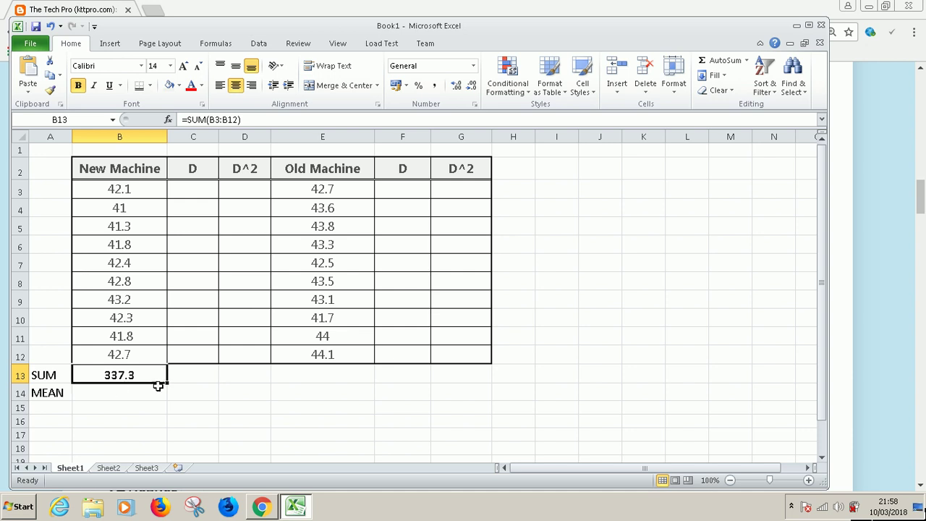
Enter =AVERAGE(B3:B12) in B14, giving 42.1625
left_click(145, 391)
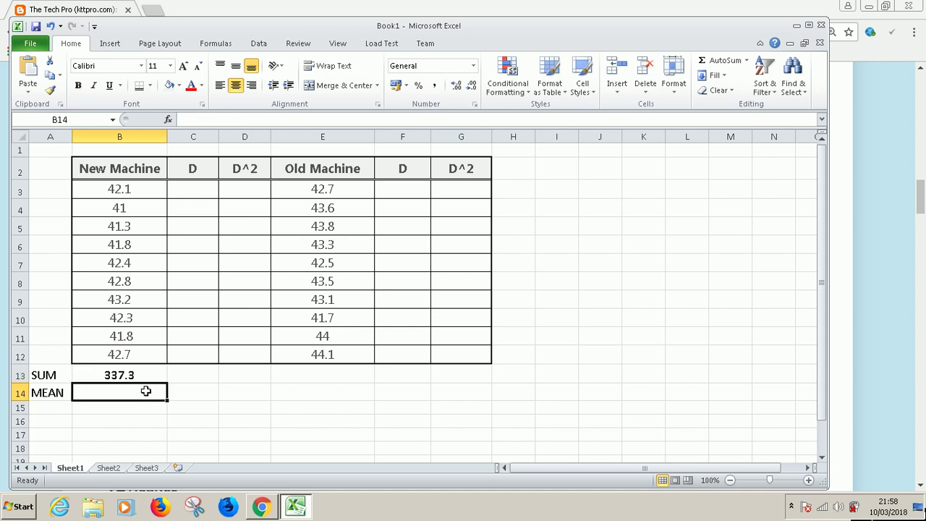
type("=VA")
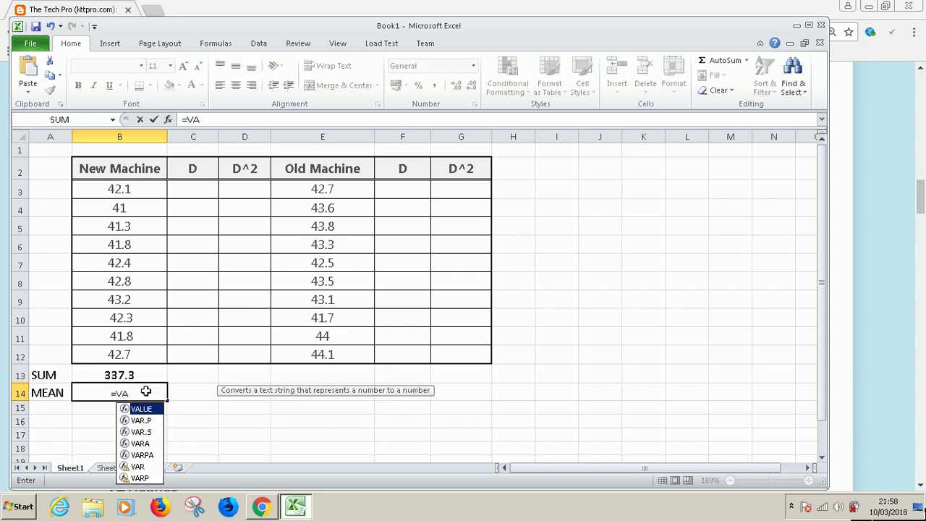
key("BackSpace")
key("BackSpace")
type("AVERAGE")
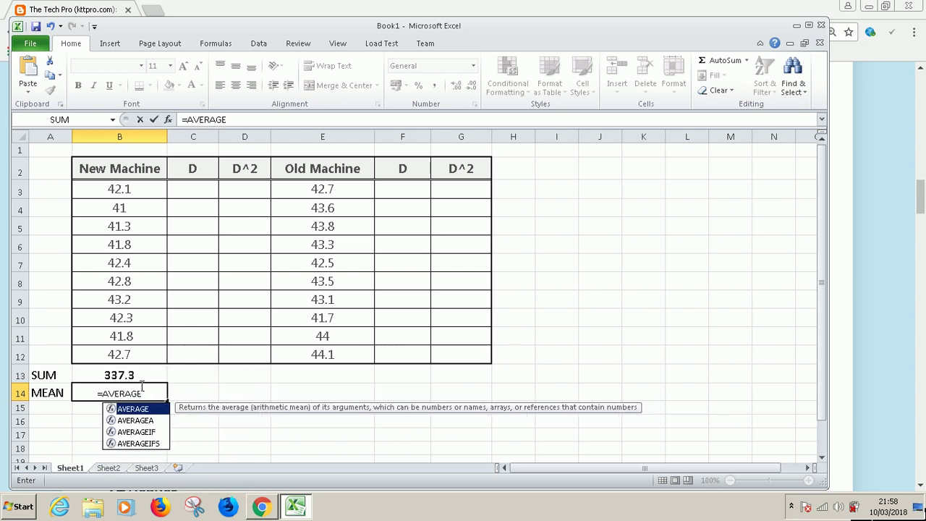
type("(")
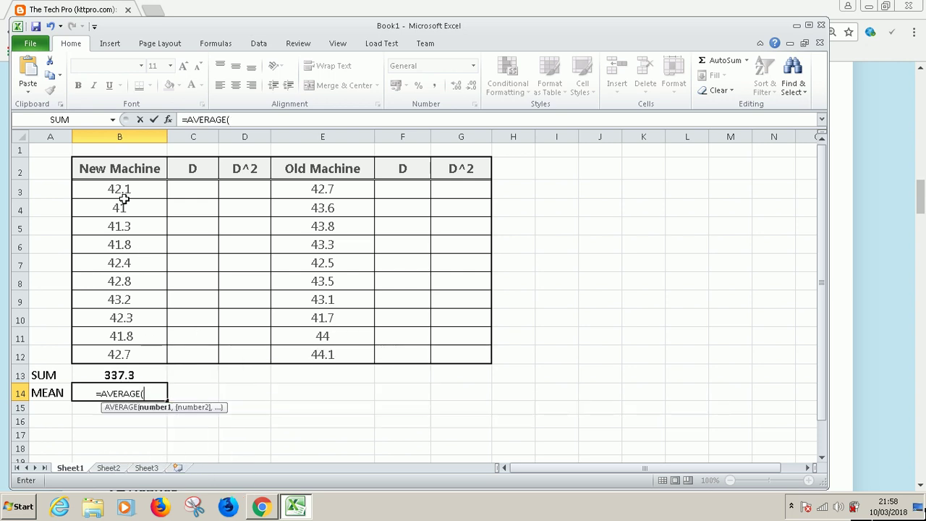
left_click_drag(124, 190, 118, 349)
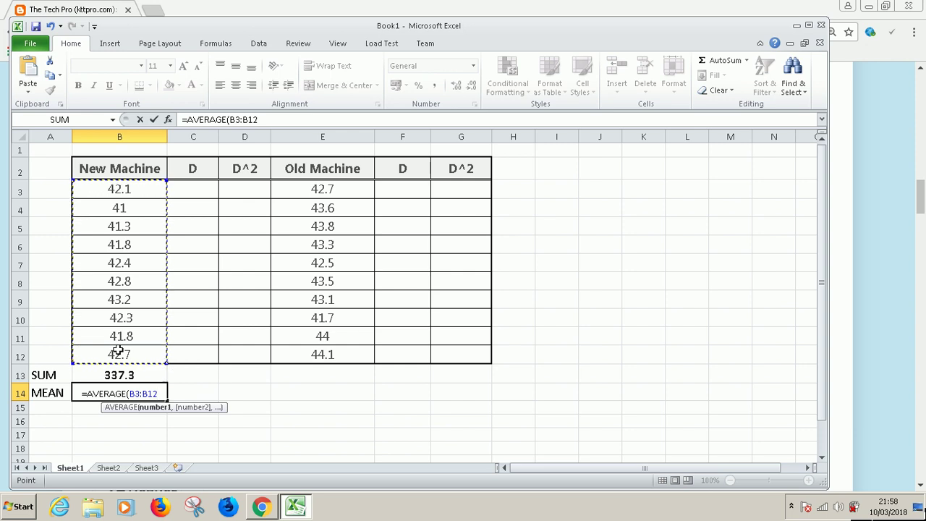
key("Return")
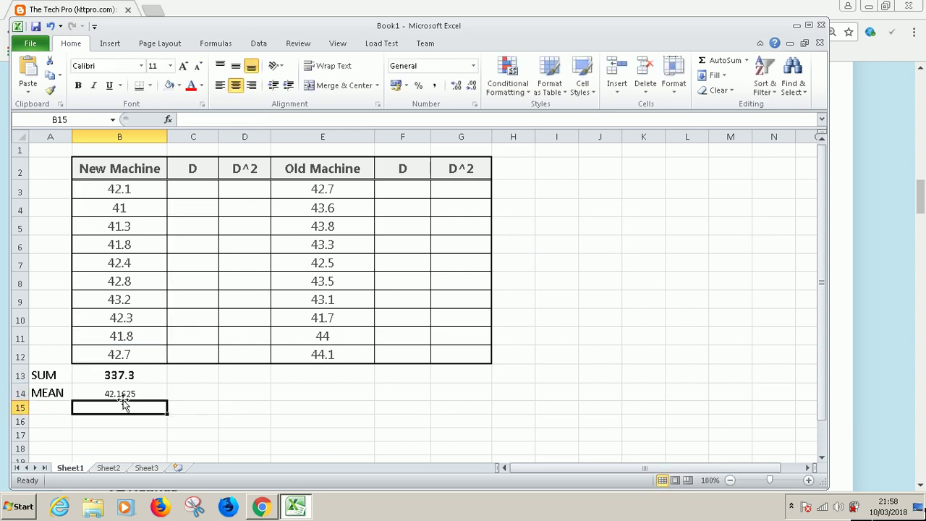
Make the B14 mean bold at 14 point and select B13:B14
left_click(123, 395)
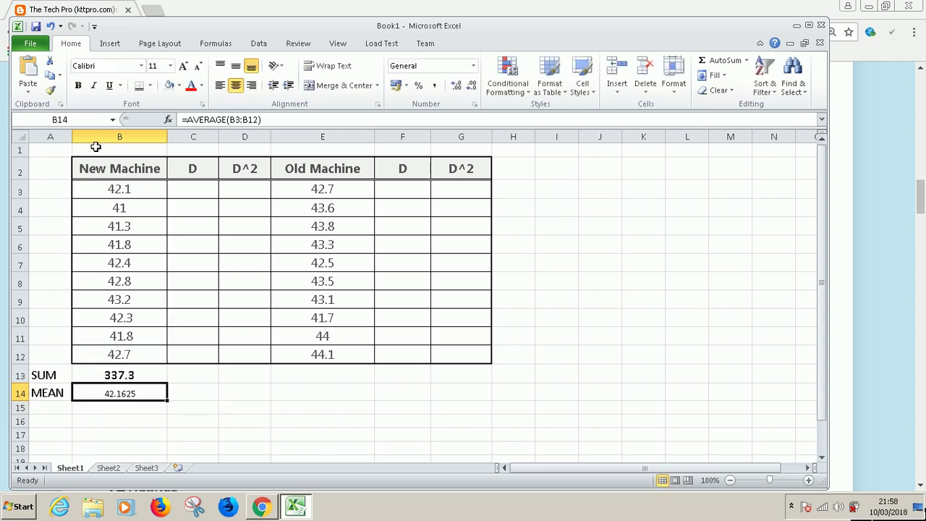
left_click(77, 86)
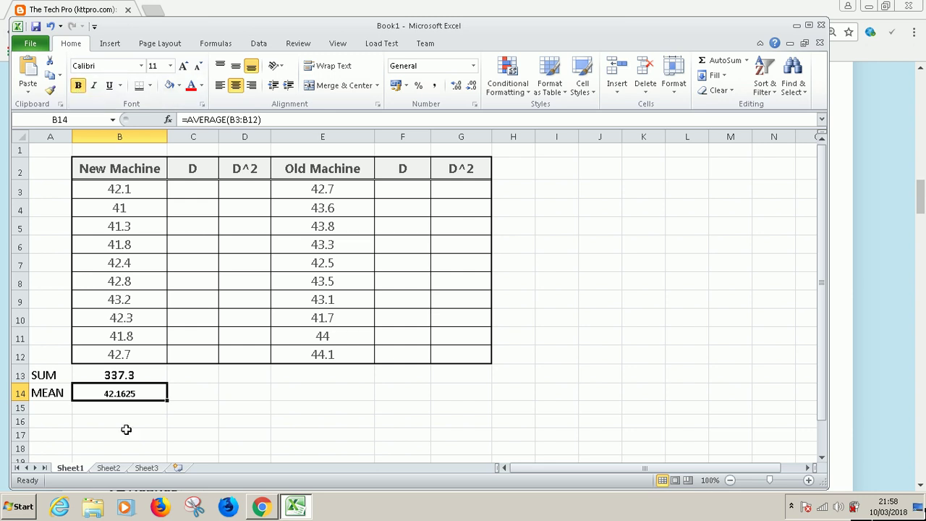
left_click(184, 65)
left_click(184, 66)
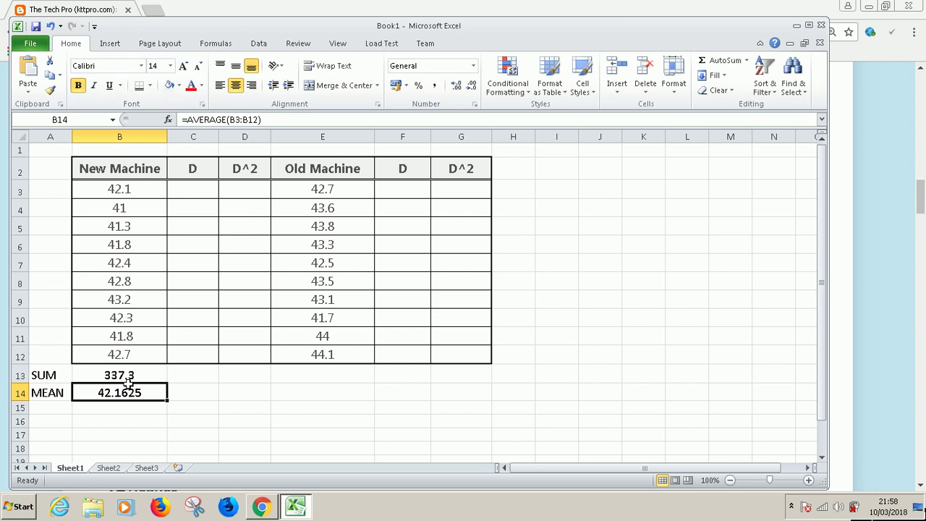
left_click_drag(128, 374, 130, 392)
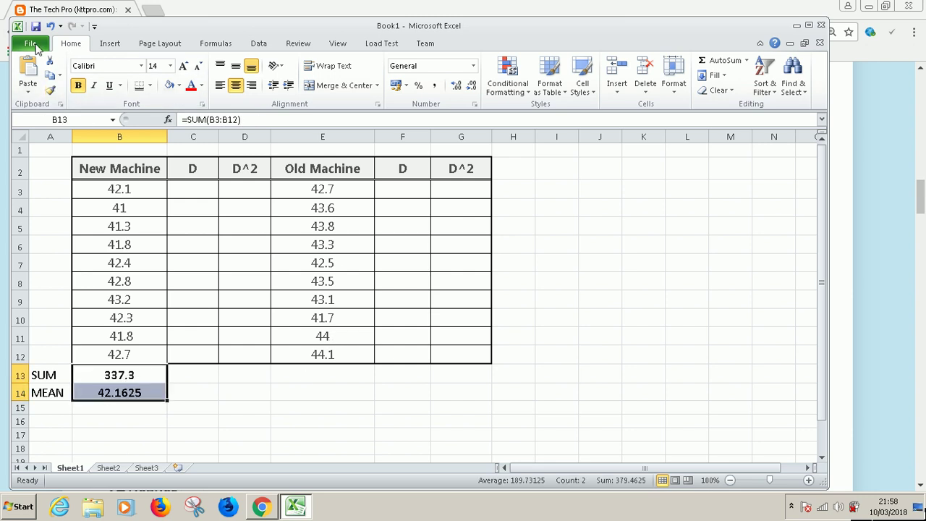
Copy the SUM and MEAN formulas into E13:E14, giving 432.3 and 43.23
left_click(50, 75)
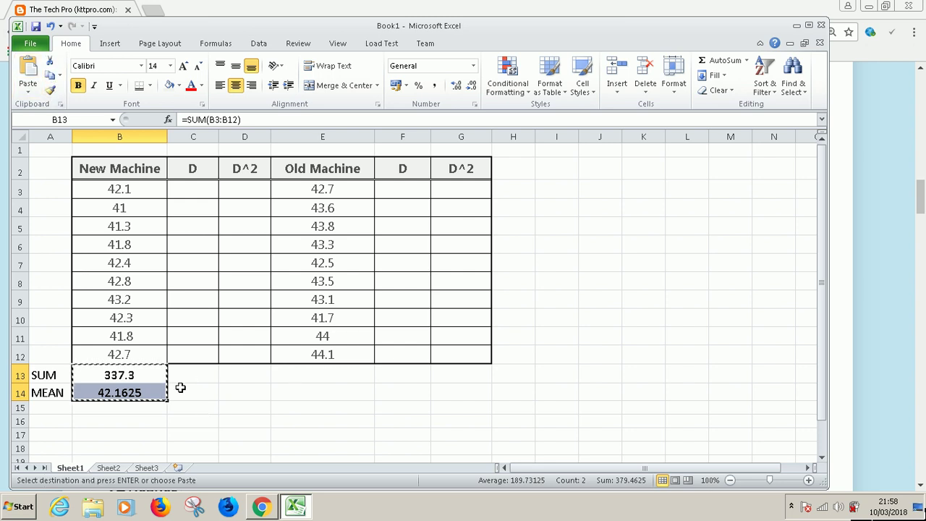
left_click(339, 376)
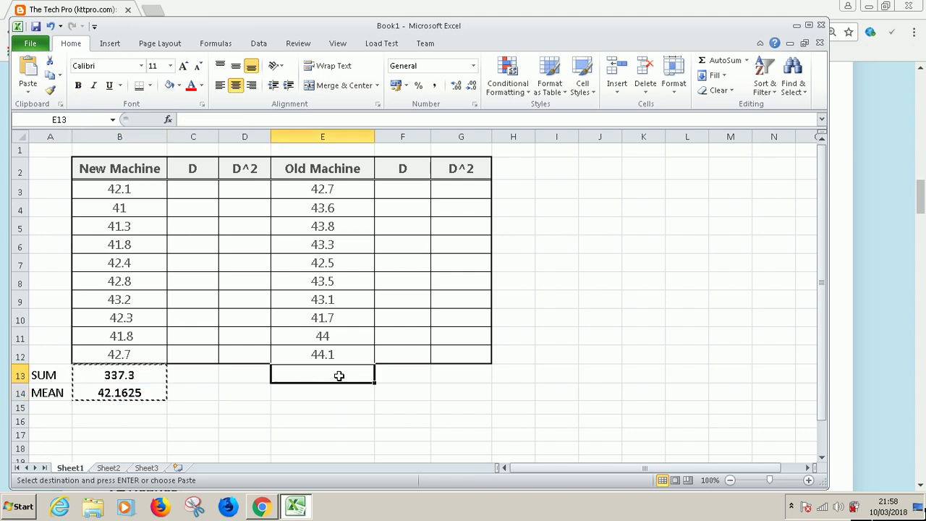
key("Return")
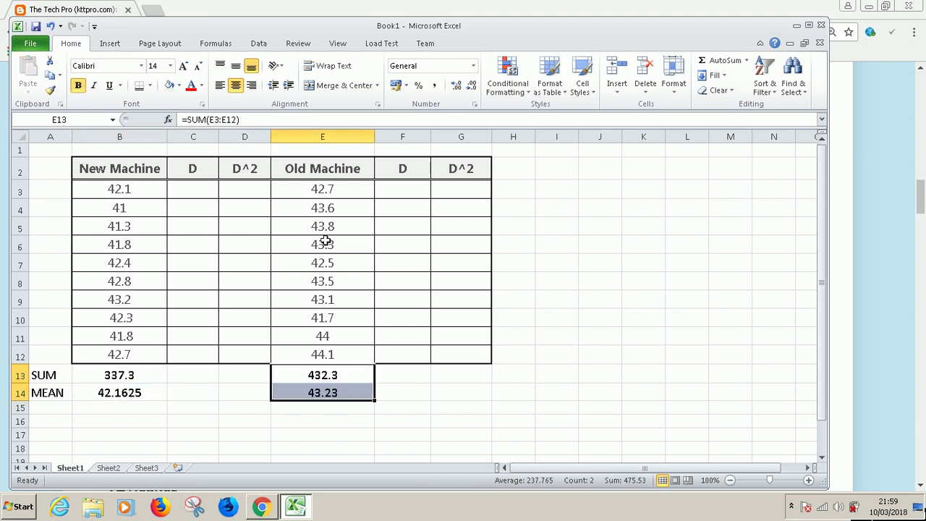
left_click(316, 371)
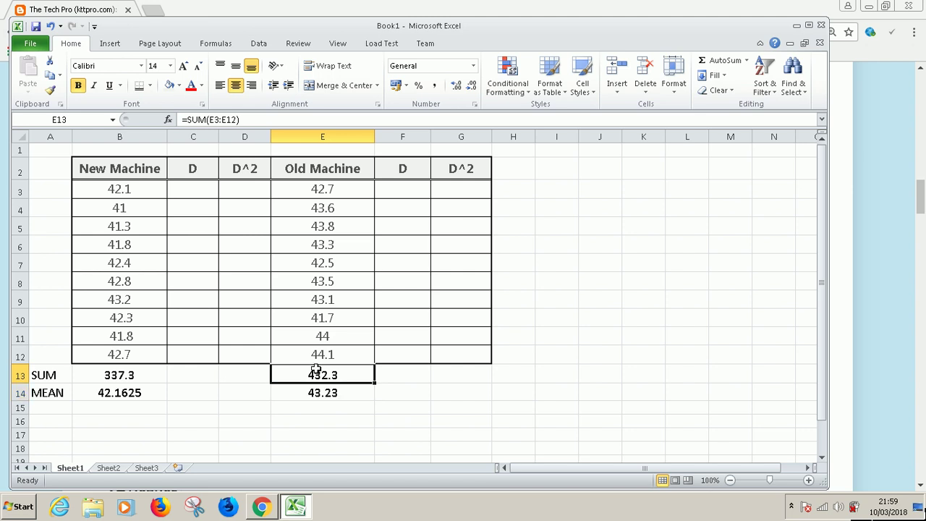
double_click(318, 375)
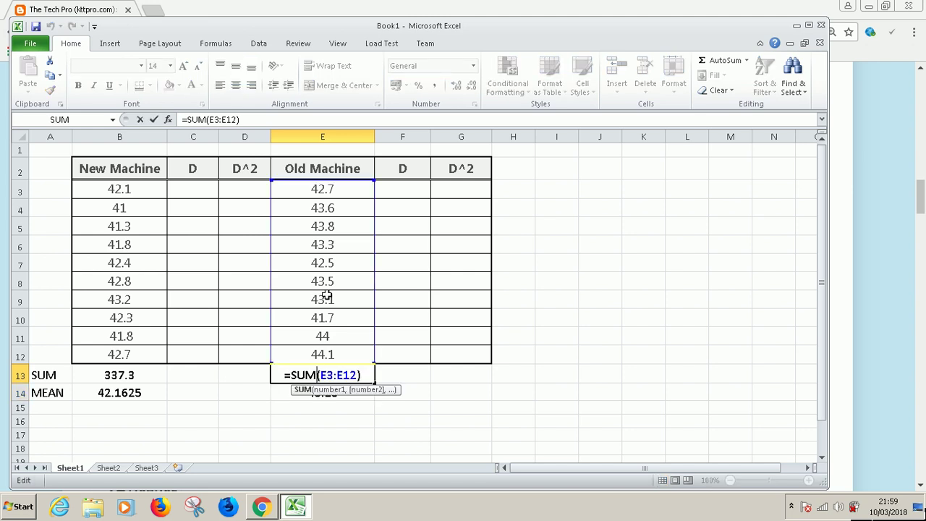
key("Escape")
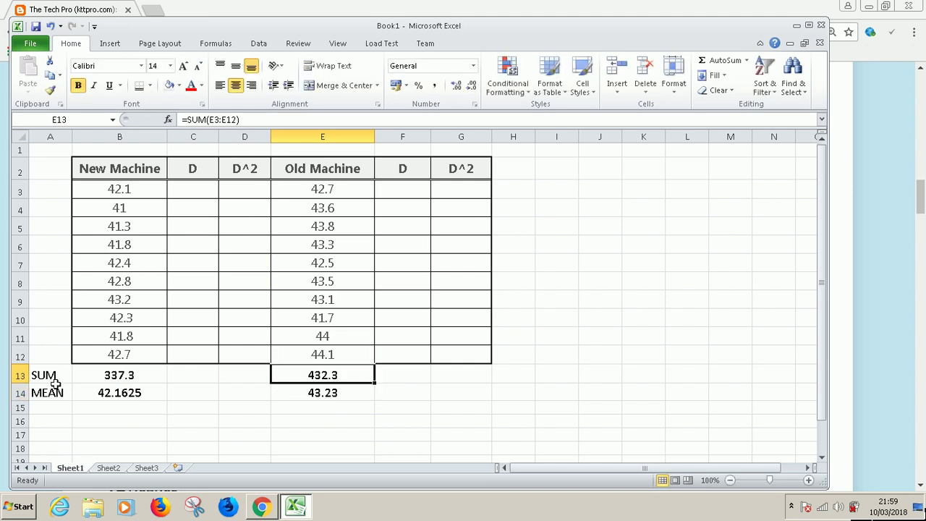
left_click(214, 415)
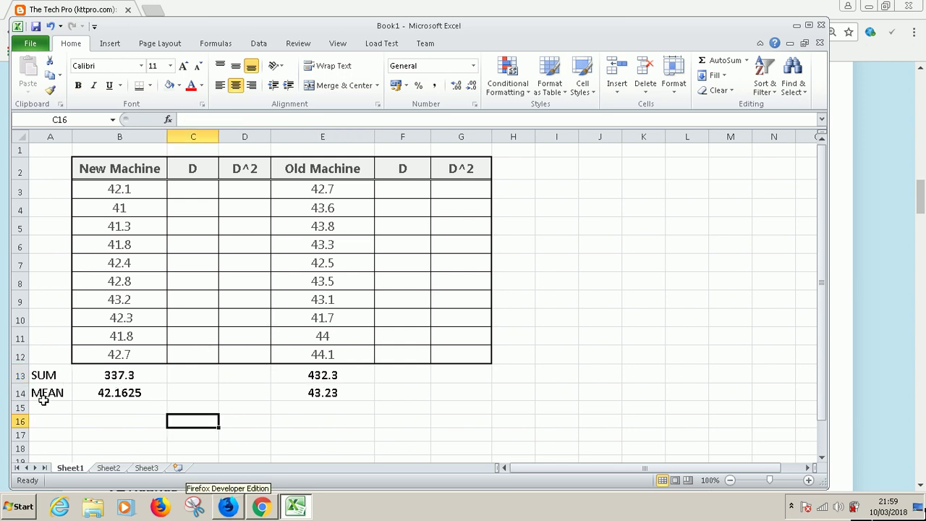
Make rows 13 and 14 slightly taller and compare the totals with the blog's reference table
mouse_move(25, 398)
left_mouse_down()
mouse_move(22, 406)
mouse_move(27, 385)
left_mouse_up()
left_click(21, 375)
left_click(199, 438)
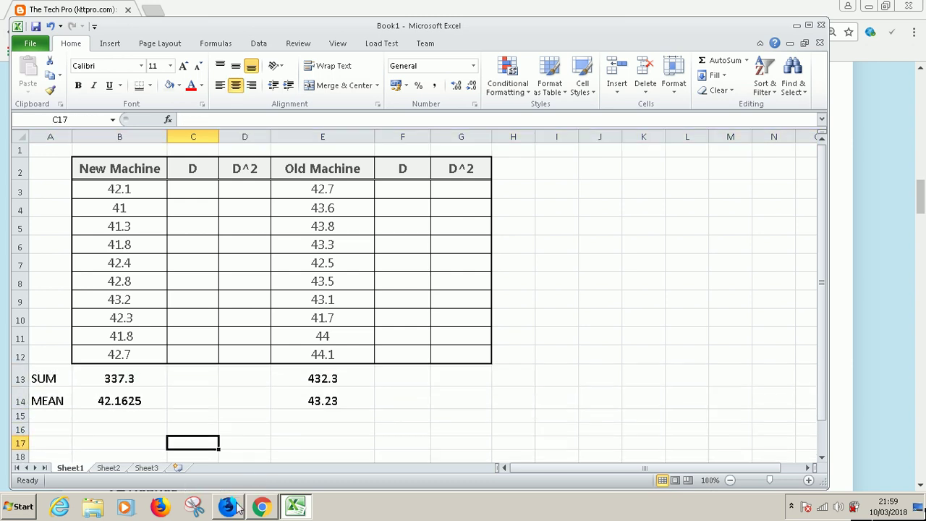
left_click(261, 509)
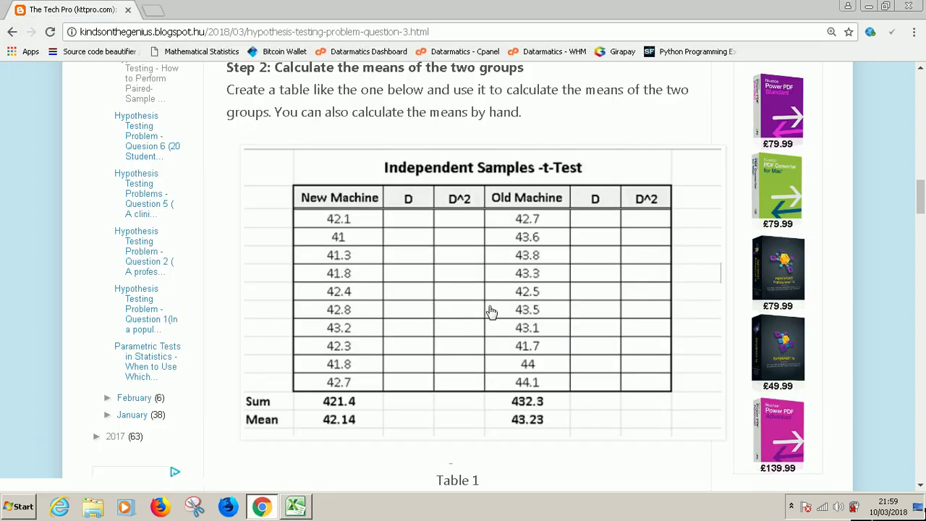
left_click(296, 507)
left_click(296, 507)
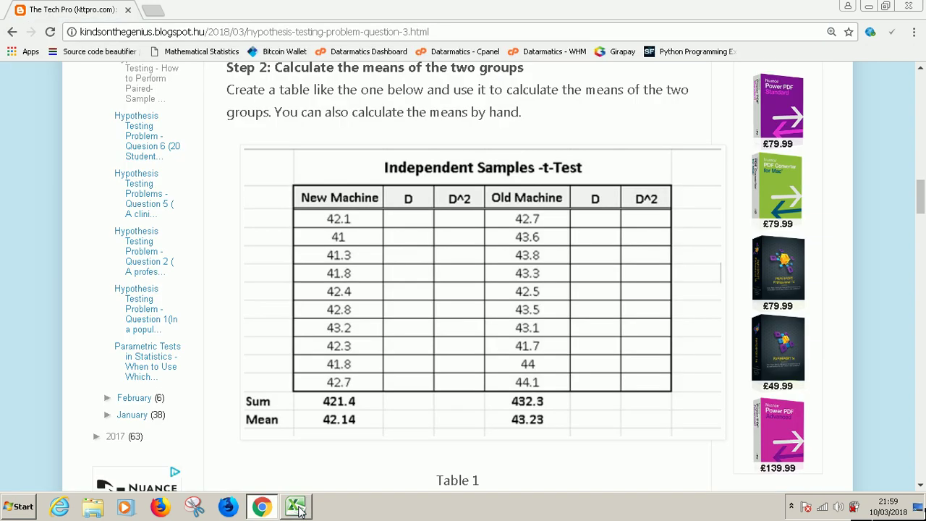
left_click(295, 507)
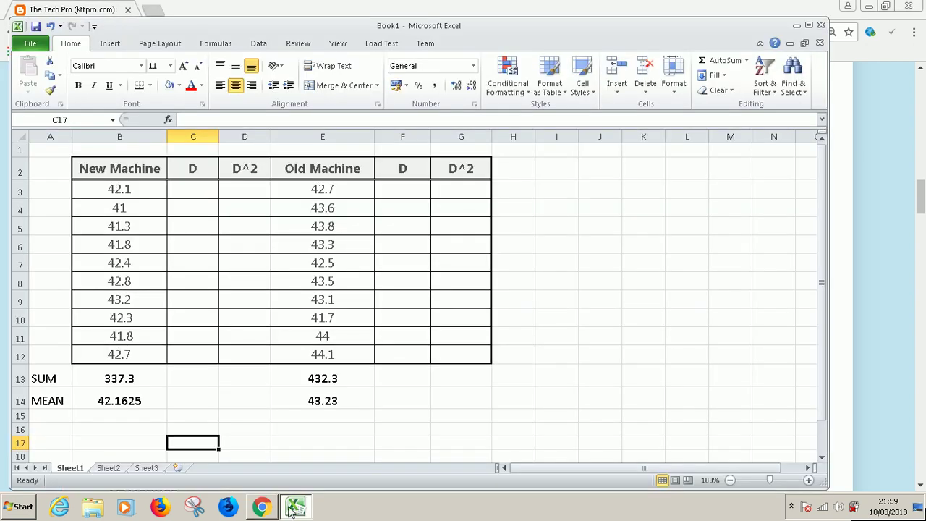
Remove the leading spaces before 41.8 in B11 so the New Machine SUM becomes 379.1
double_click(140, 378)
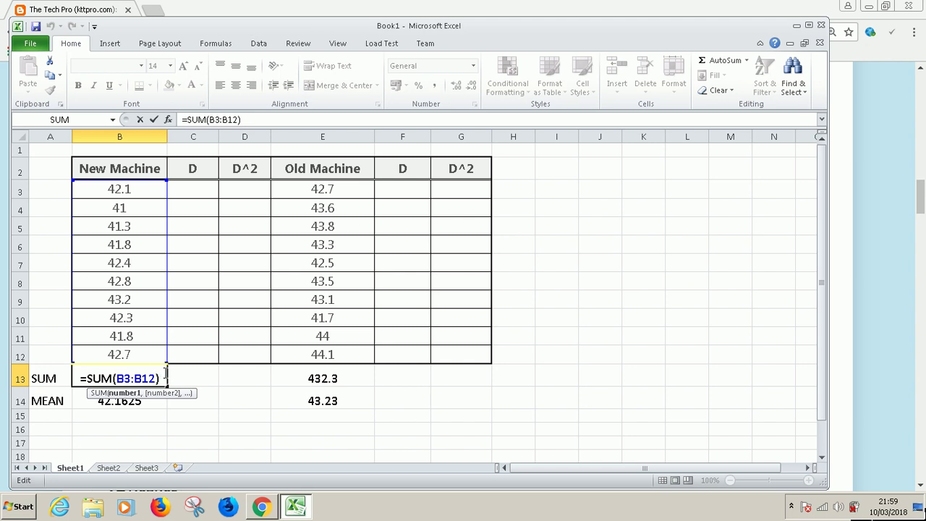
left_click(223, 417)
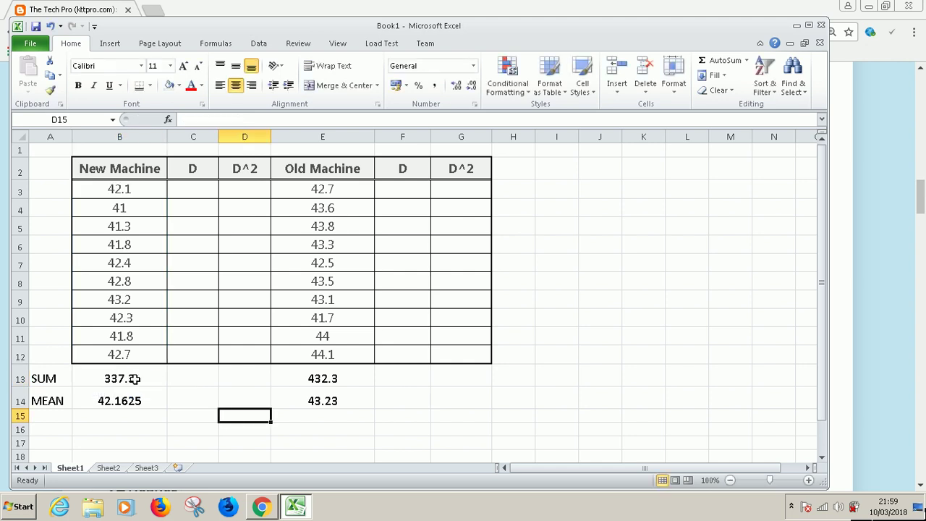
left_click(123, 356)
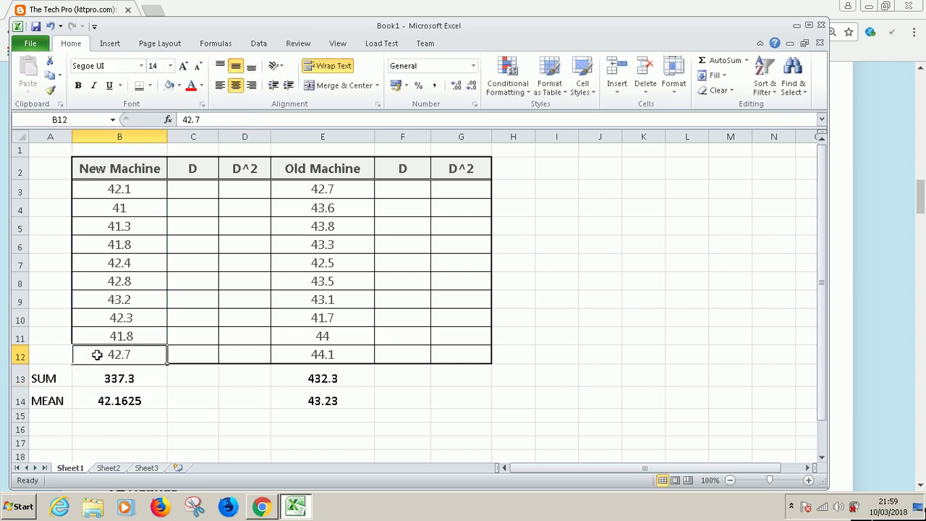
double_click(106, 352)
left_click_drag(101, 353, 161, 351)
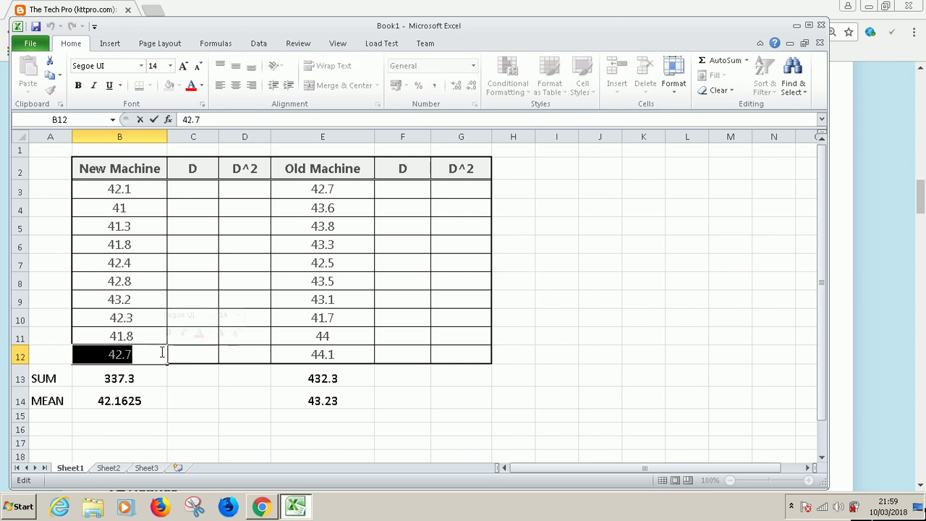
left_click(91, 354)
double_click(109, 335)
left_click_drag(109, 334, 88, 336)
left_click(87, 336)
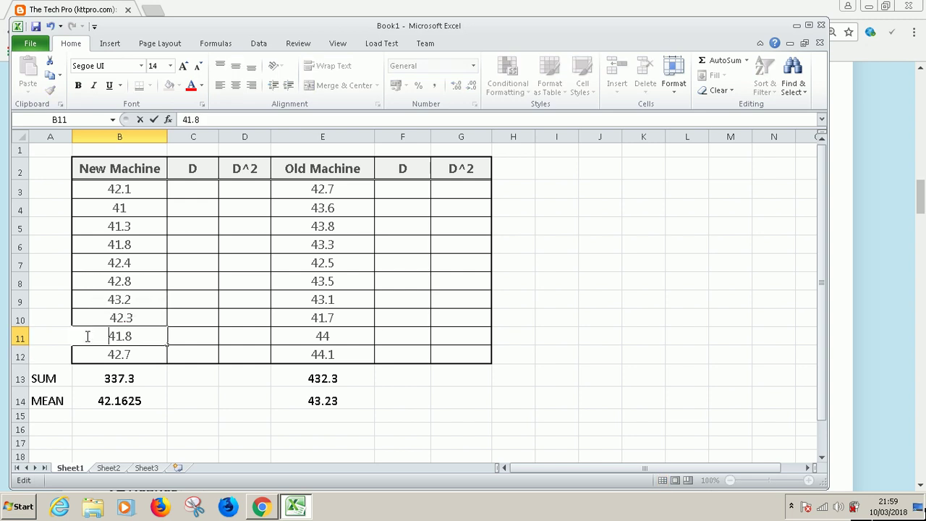
key("Return")
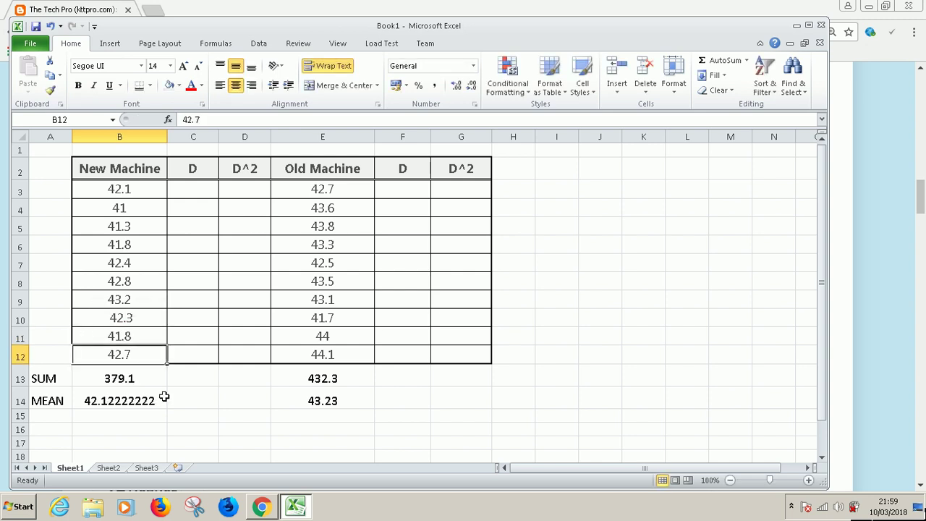
Check the New Machine values in B3–B10 for stray spaces, then view the blog's reference table
left_click(104, 316)
left_click(106, 299)
double_click(107, 298)
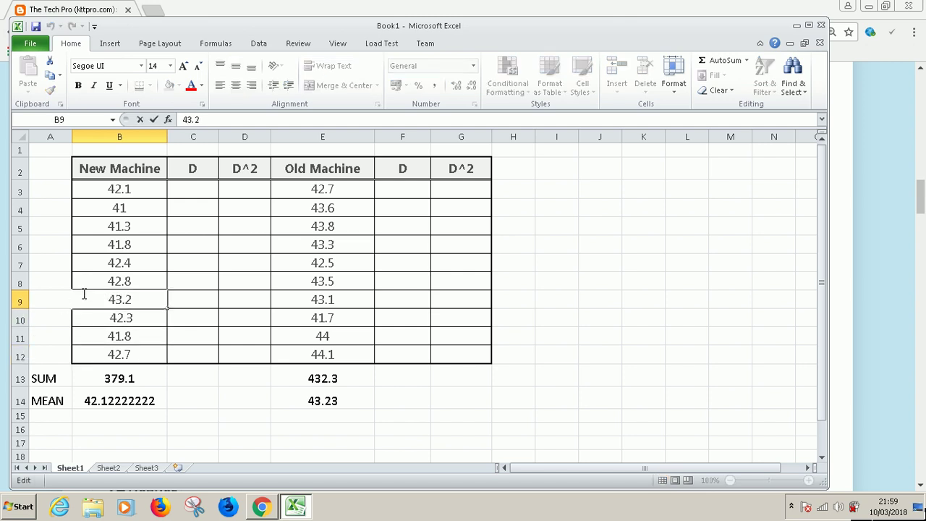
left_click(107, 279)
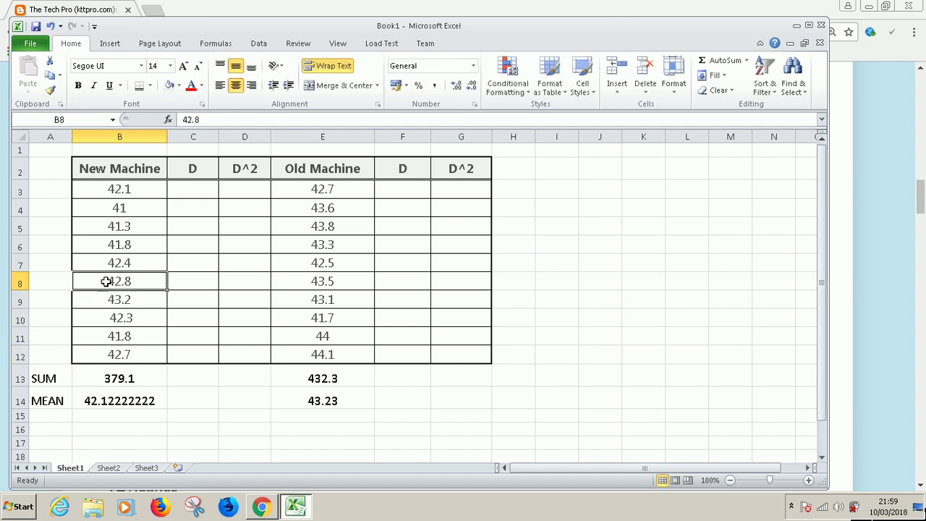
left_click(107, 263)
double_click(108, 263)
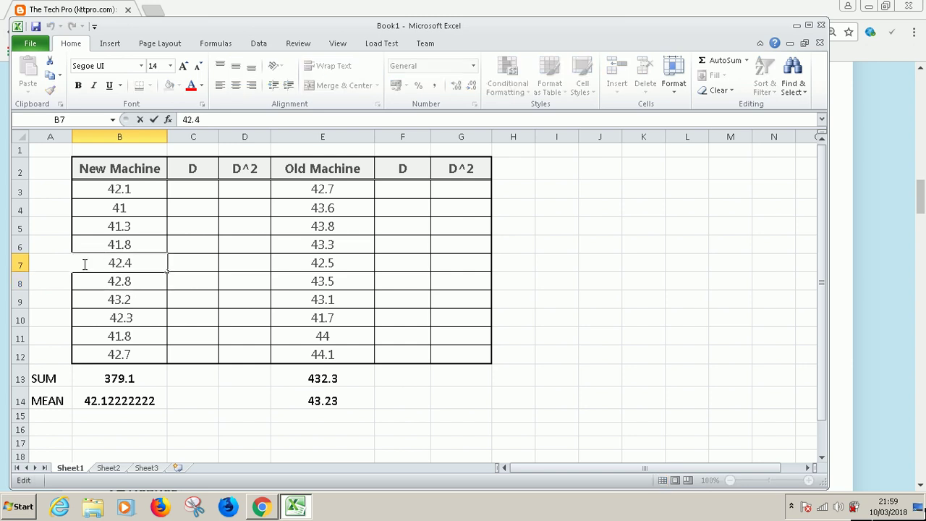
left_click(105, 185)
double_click(105, 186)
left_click(103, 207)
double_click(106, 207)
left_click(101, 227)
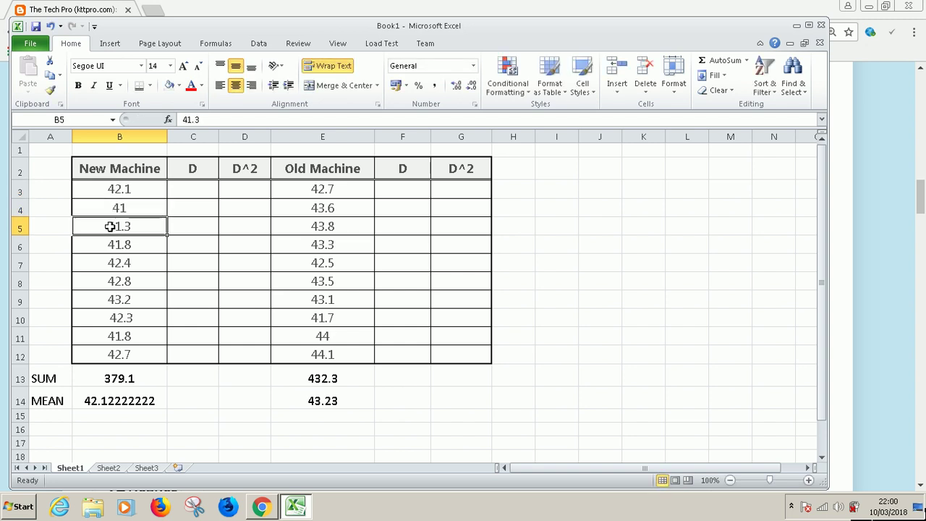
double_click(108, 226)
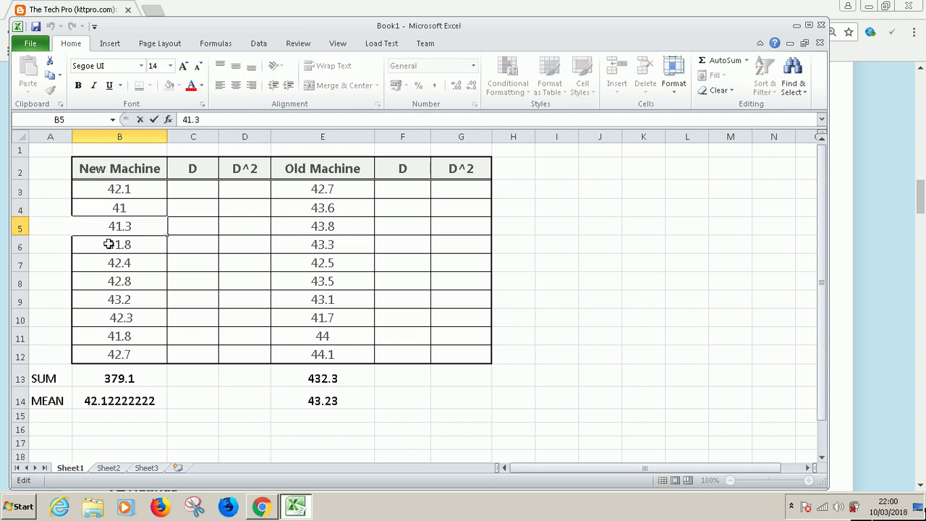
left_click(109, 245)
double_click(108, 245)
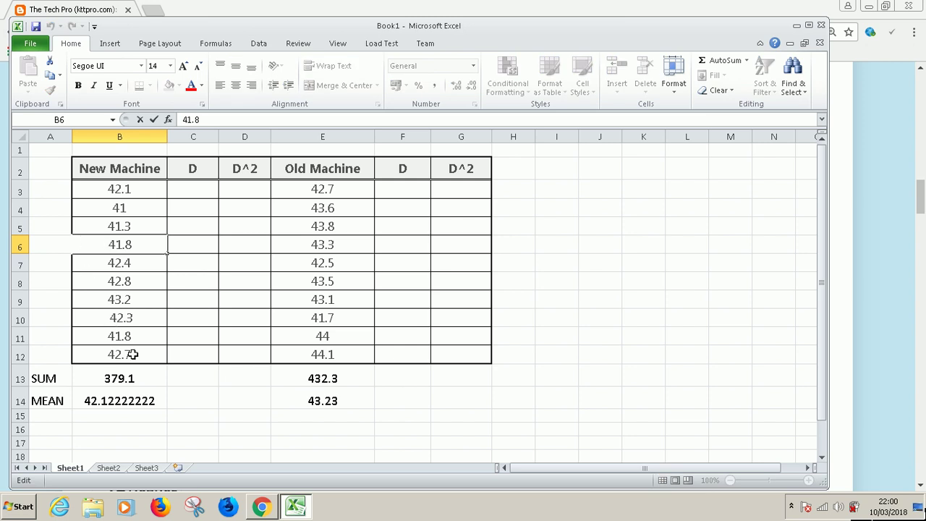
left_click(272, 506)
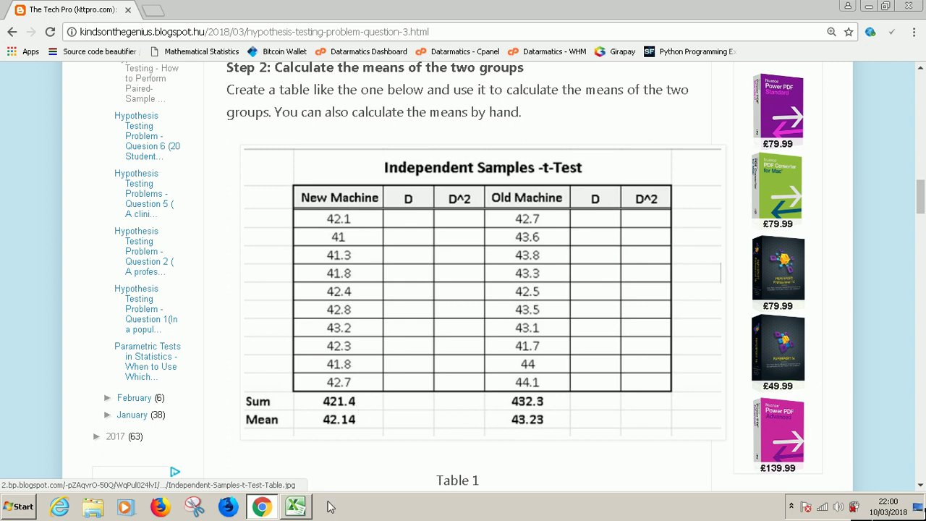
Back in Excel, inspect the 42.7 entry in B12 for stray spaces
left_click(297, 506)
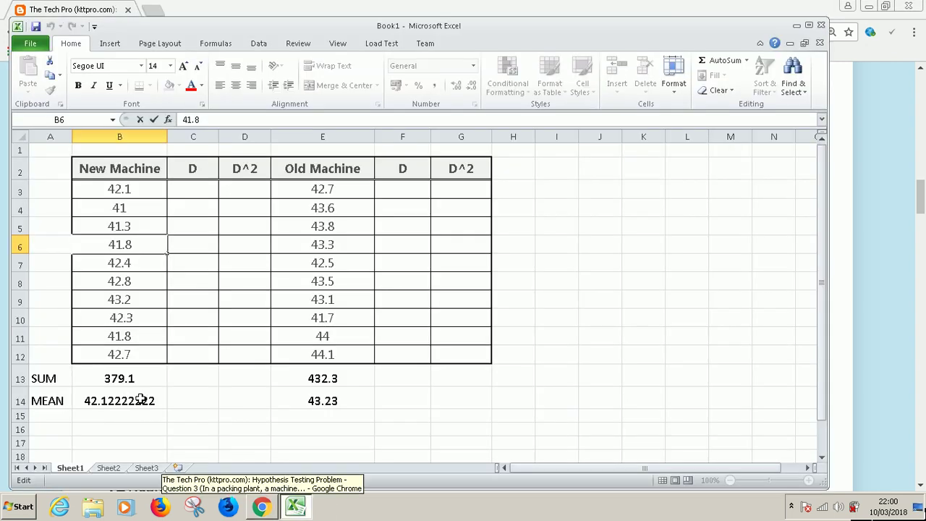
left_click(116, 356)
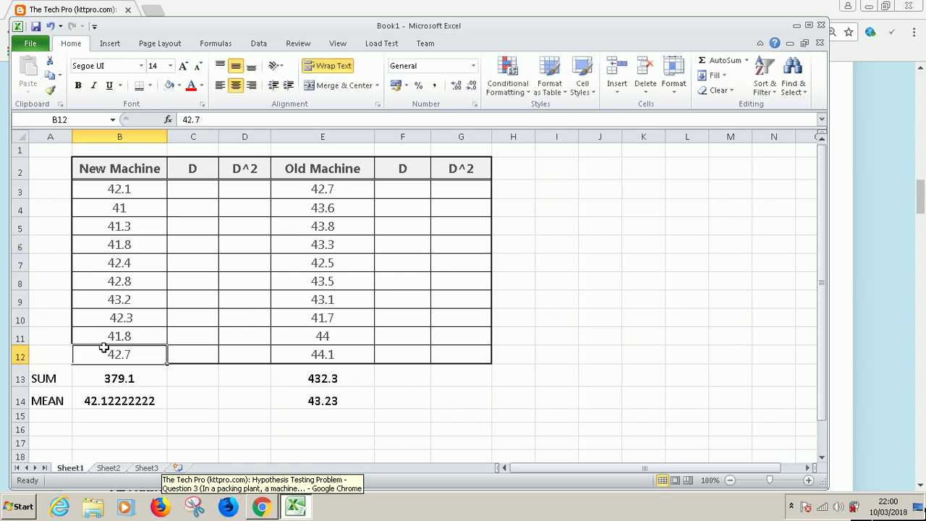
double_click(106, 352)
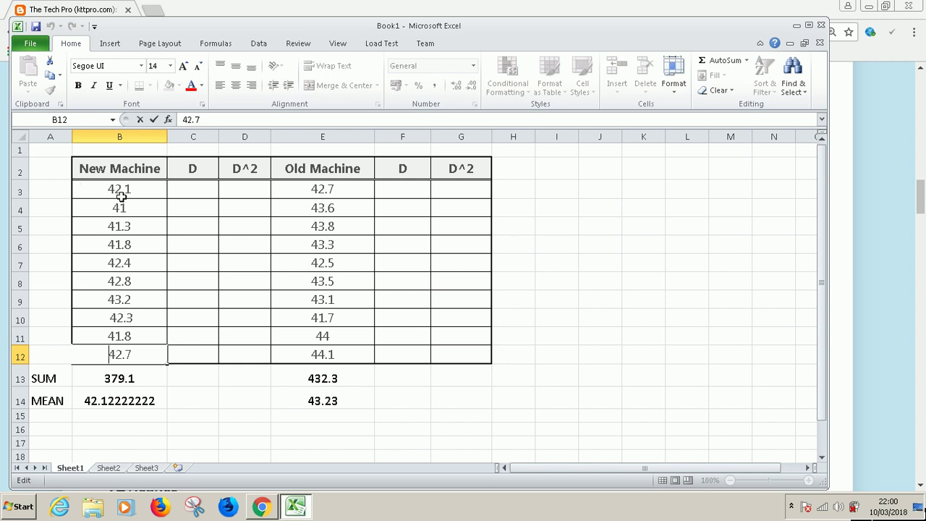
Select the New Machine values B3:B12 to check their total against the blog's 421.4
left_click_drag(122, 191, 118, 351)
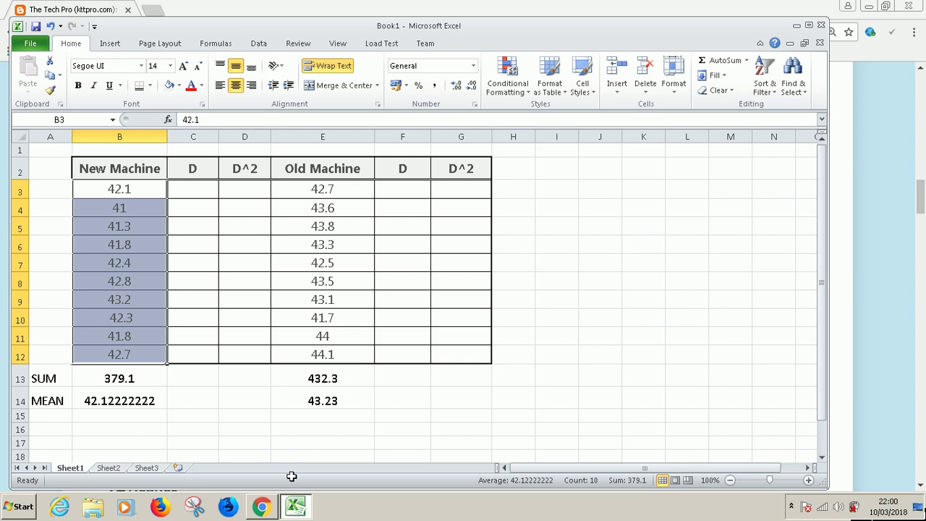
left_click(268, 506)
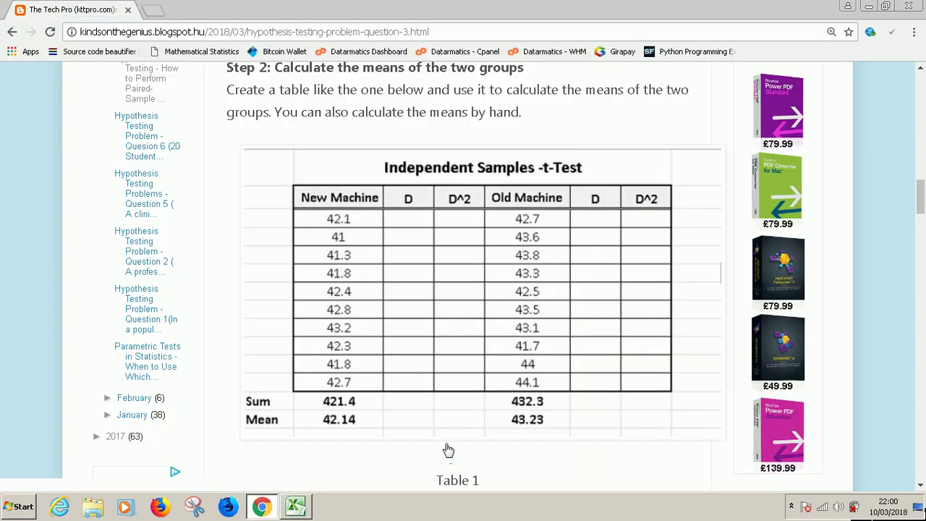
left_click(262, 509)
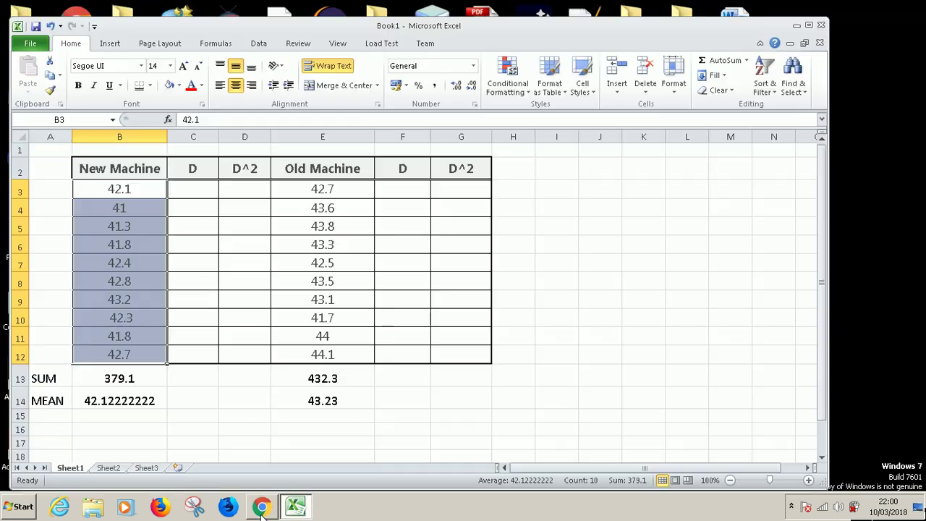
Cancel the accidental edit to the SUM formula in B13
double_click(116, 379)
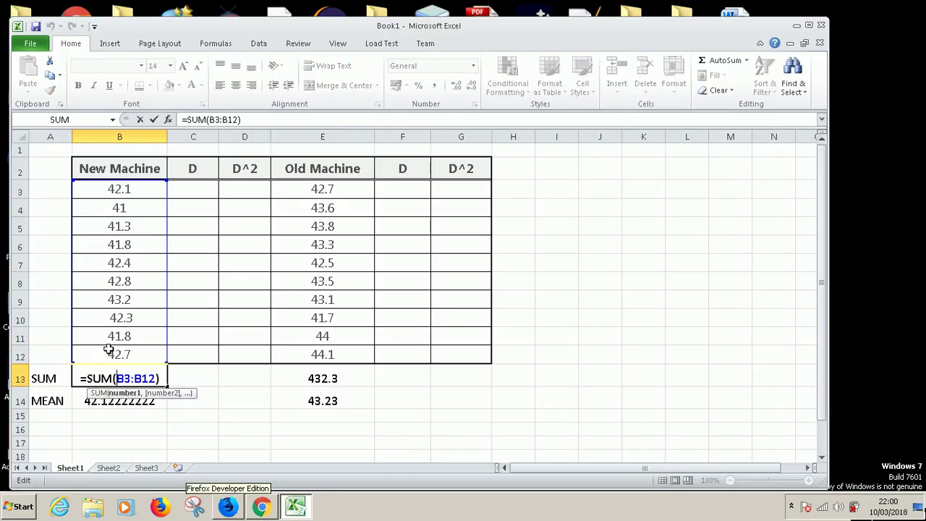
left_click(108, 208)
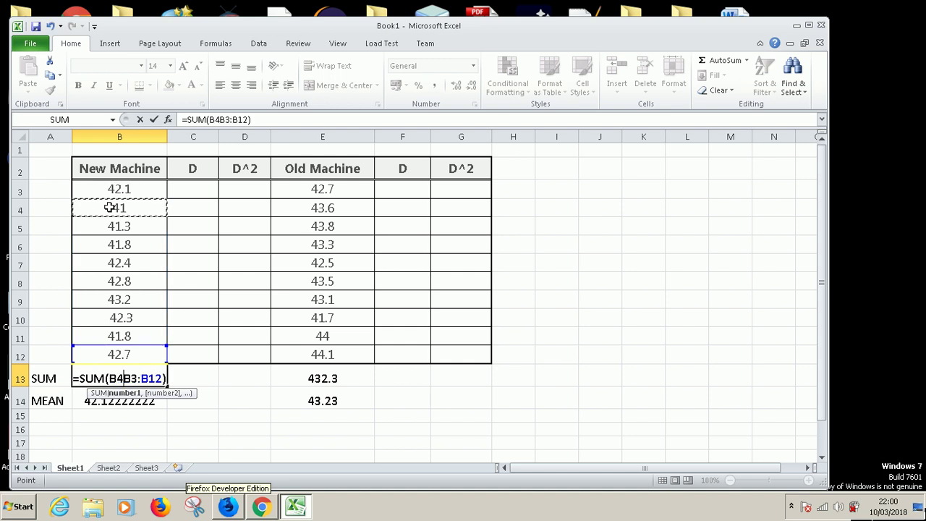
key("Escape")
Inspect the 41.8 entry in B11 for leading spaces
left_click(108, 351)
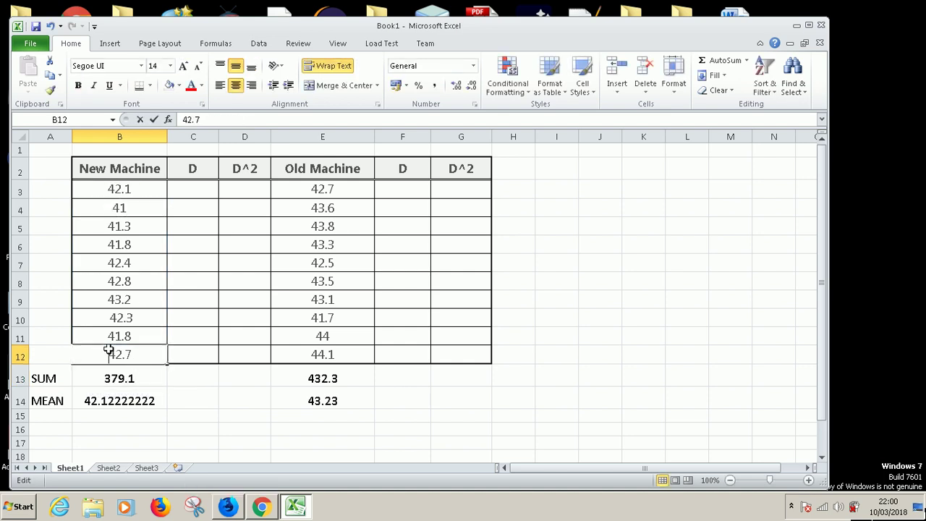
left_click(145, 334)
double_click(145, 335)
left_click_drag(146, 335, 77, 337)
left_click(98, 338)
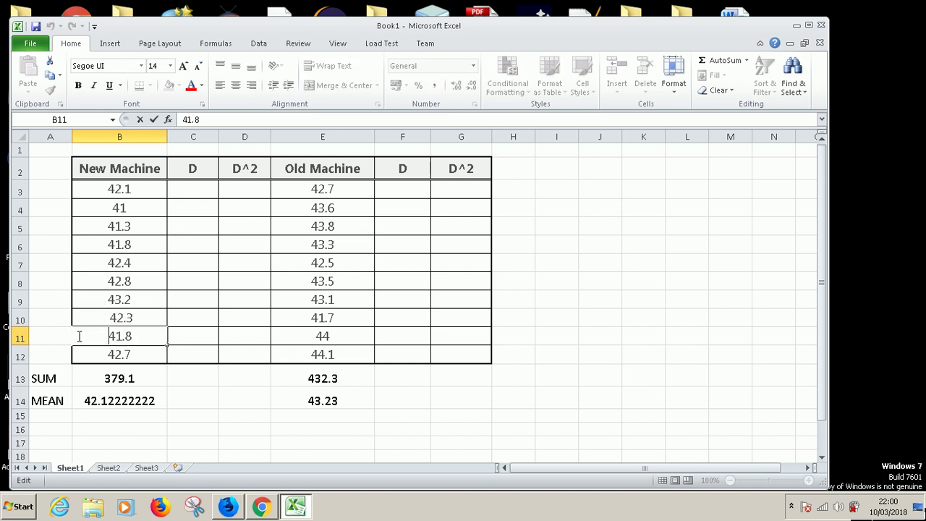
double_click(144, 330)
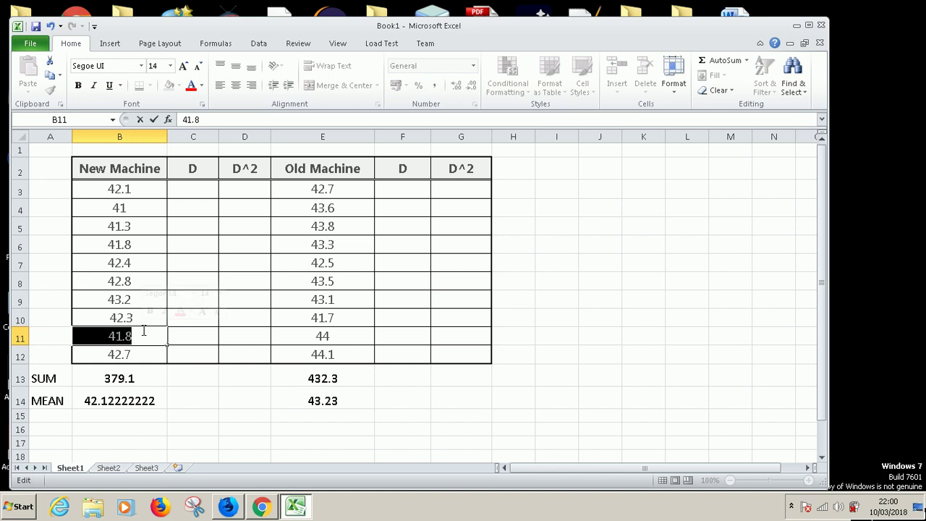
Delete the leading blanks before 42.3 in B10 so it counts as a number
left_click(138, 316)
double_click(137, 316)
left_click_drag(137, 317, 74, 318)
left_click(89, 317)
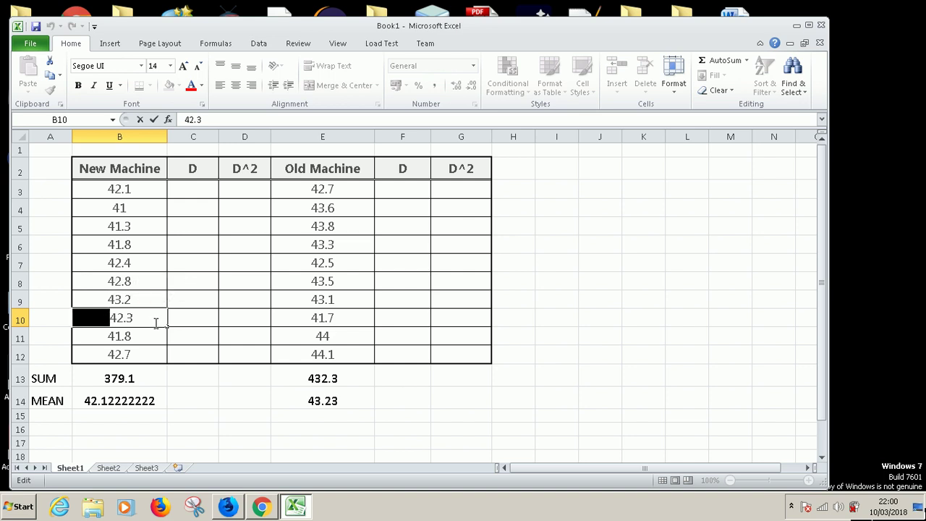
key("BackSpace")
key("Return")
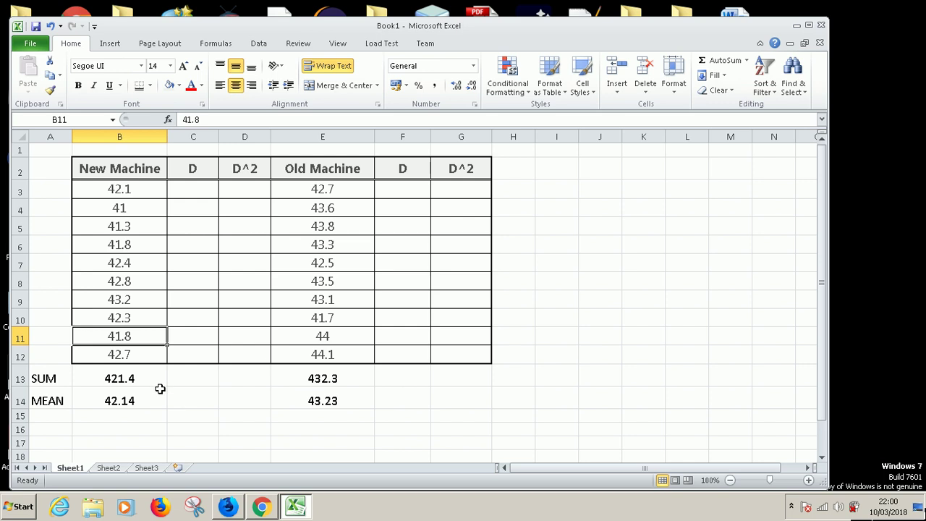
In Chrome, scroll the blog to Step 3 and Table 2's D and D^2 values
left_click(262, 506)
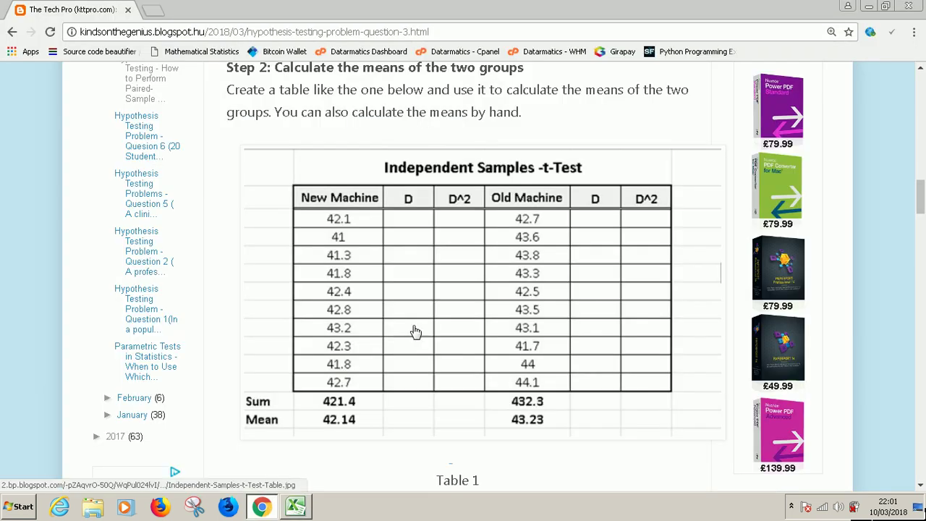
scroll(403, 267, "down", 4)
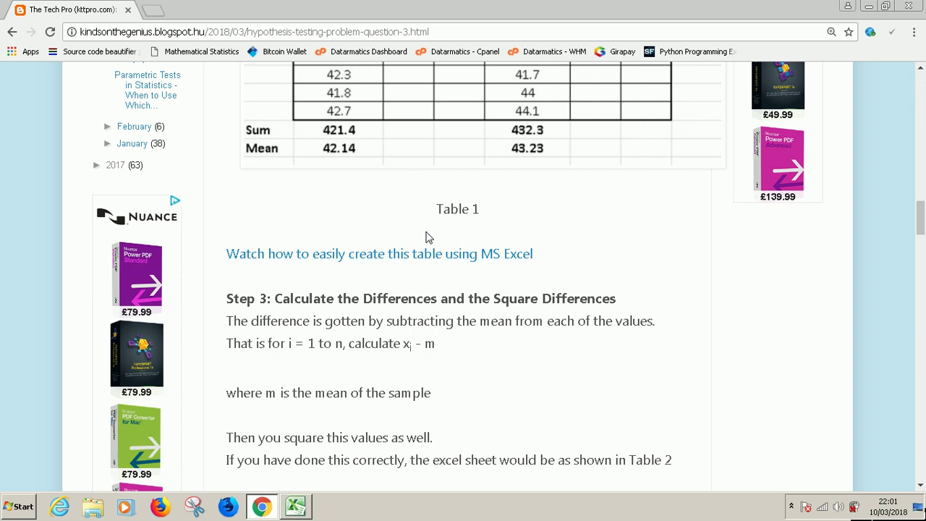
scroll(519, 327, "down", 2)
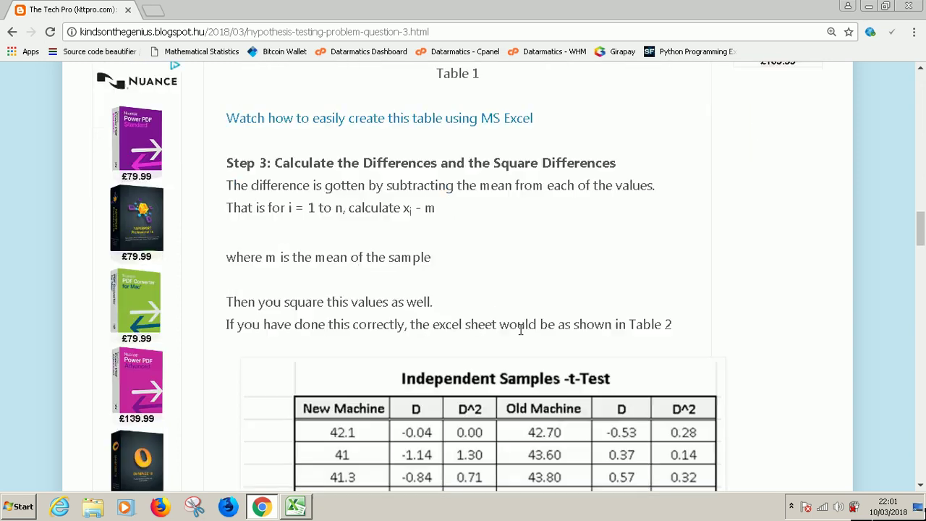